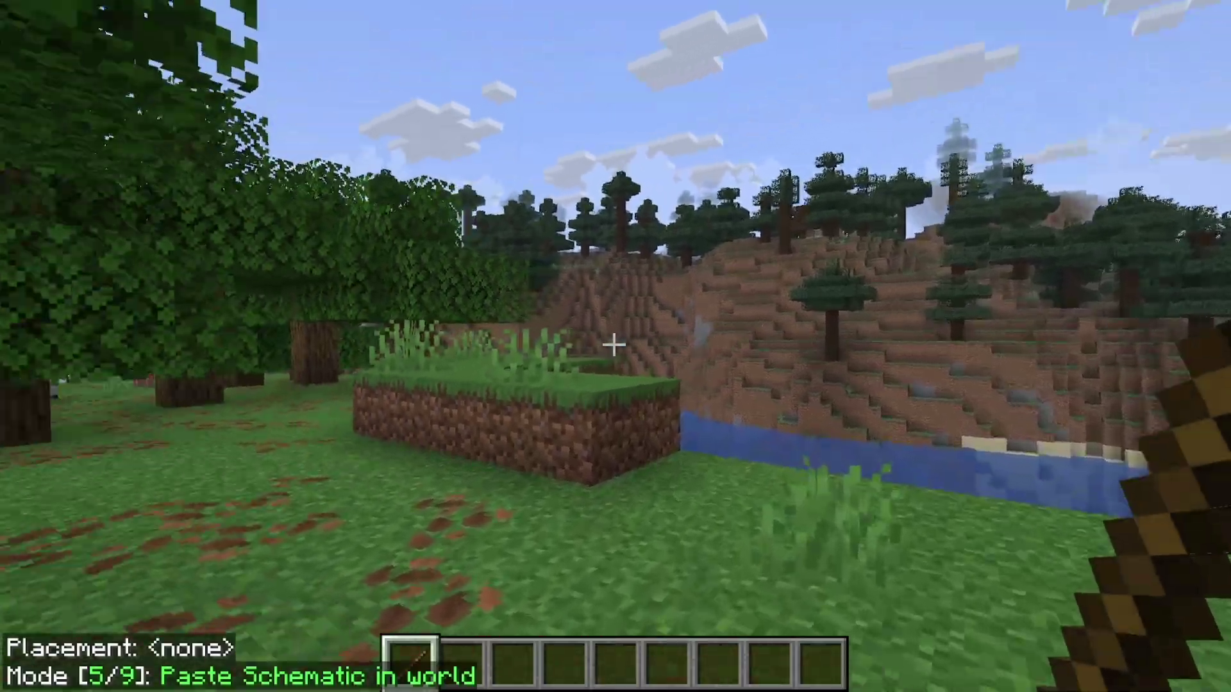
Walk the player forward through the Minecraft forest.
scroll(614, 345, down, 1)
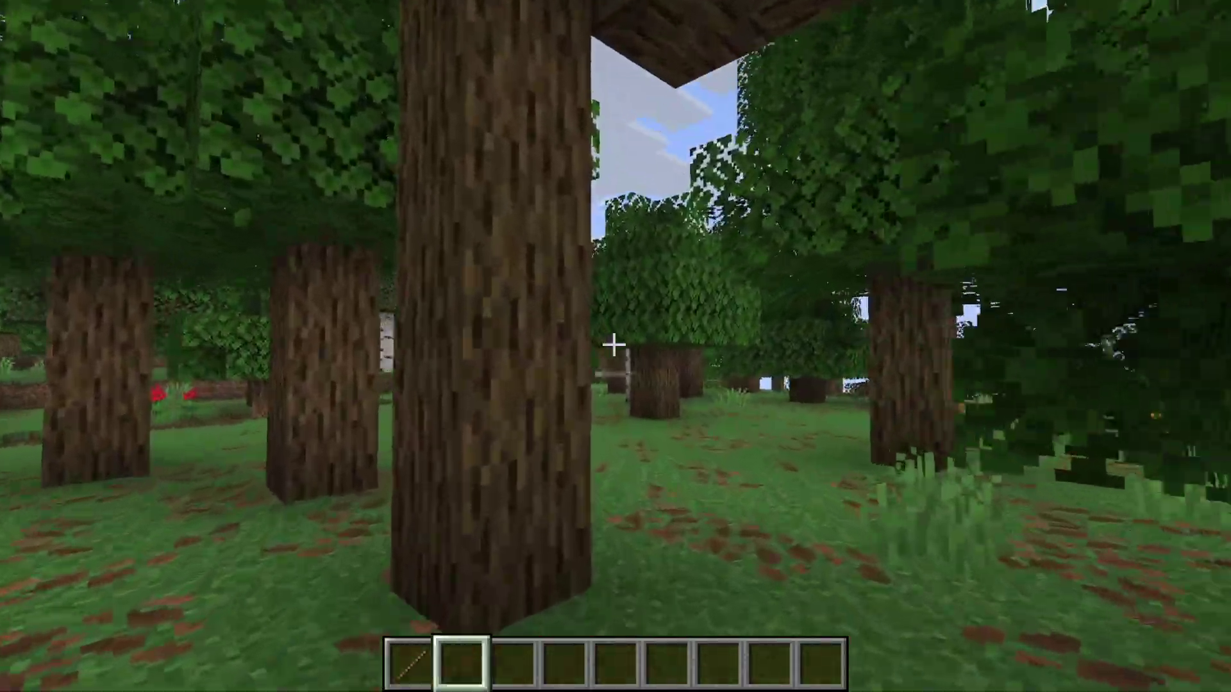
scroll(614, 345, up, 1)
key(w)
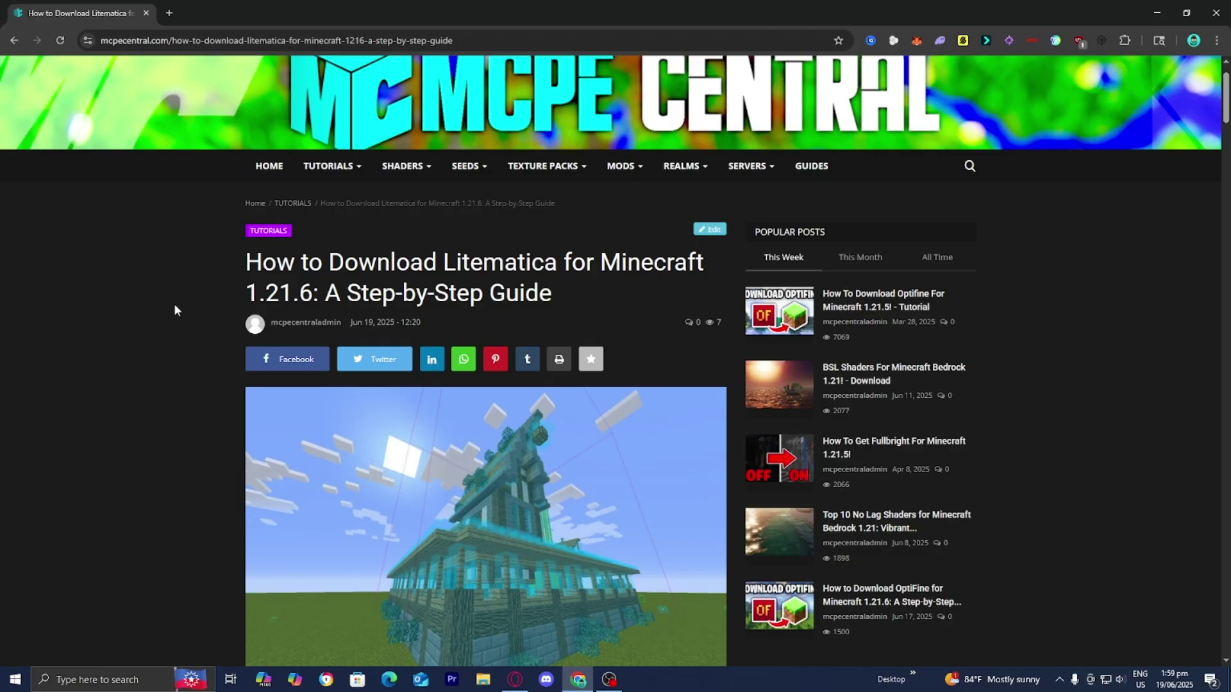
Scroll the guide to Step 1, which links the litematica-fabric-1.21.6-0.23.0-sakura.2.jar GitHub release.
scroll(183, 333, down, 2)
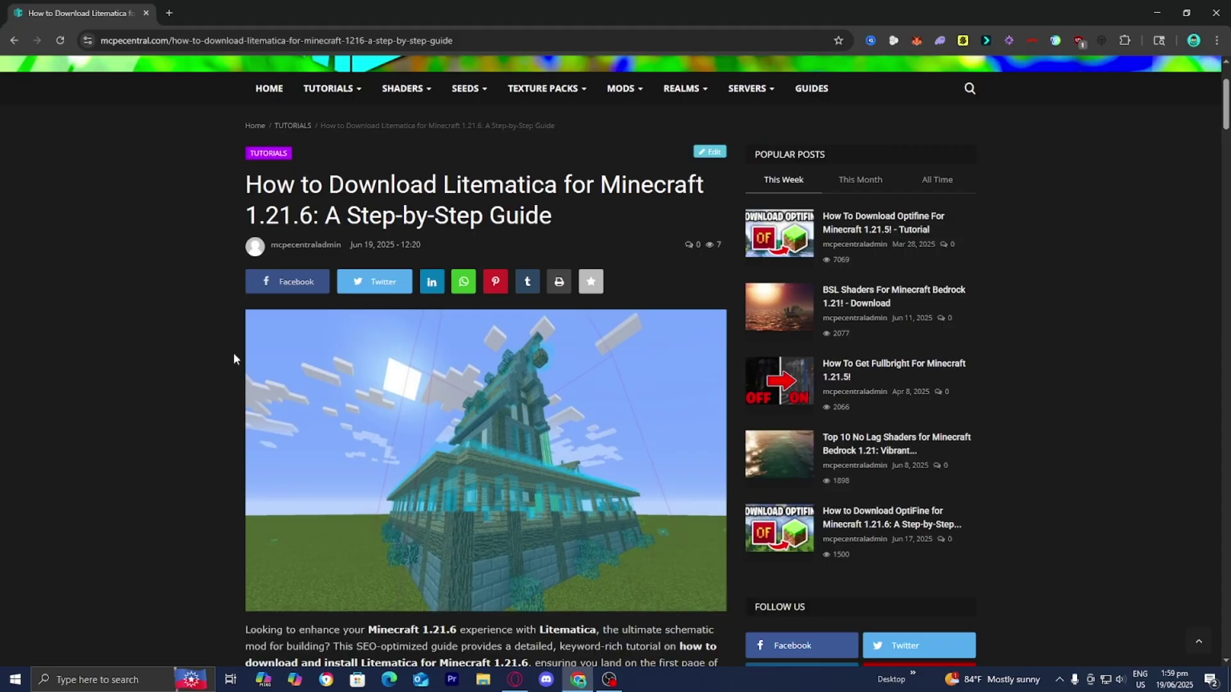
scroll(193, 353, down, 5)
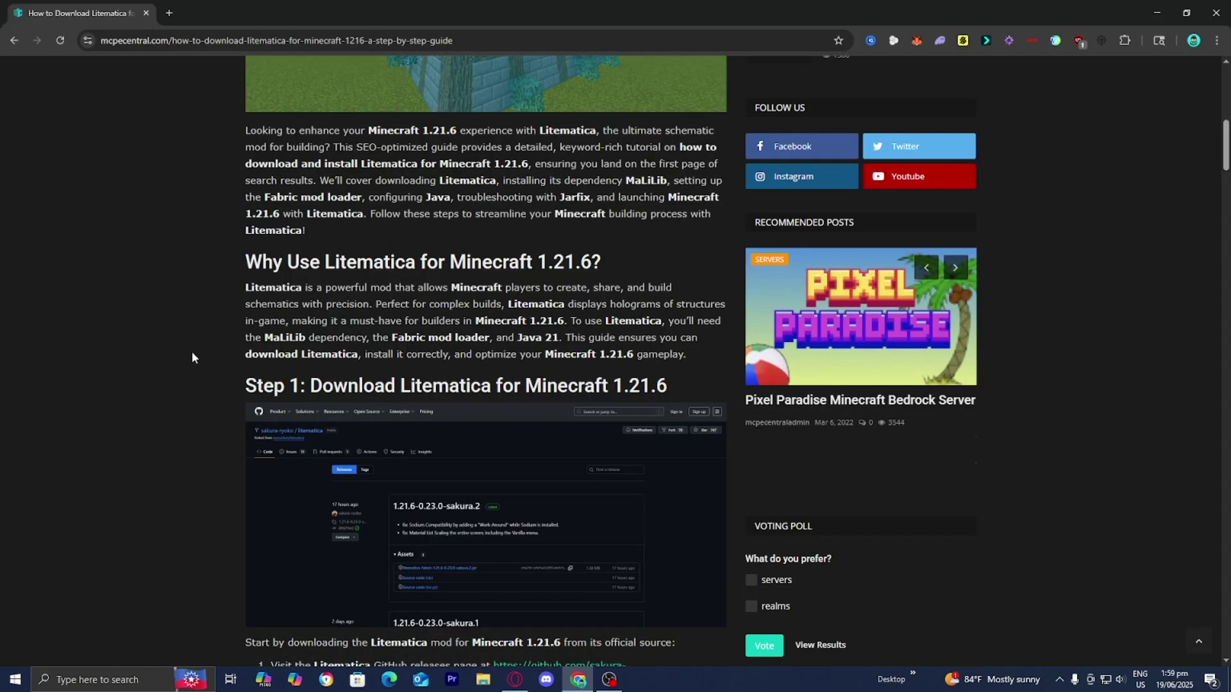
scroll(192, 353, down, 3)
scroll(193, 357, down, 1)
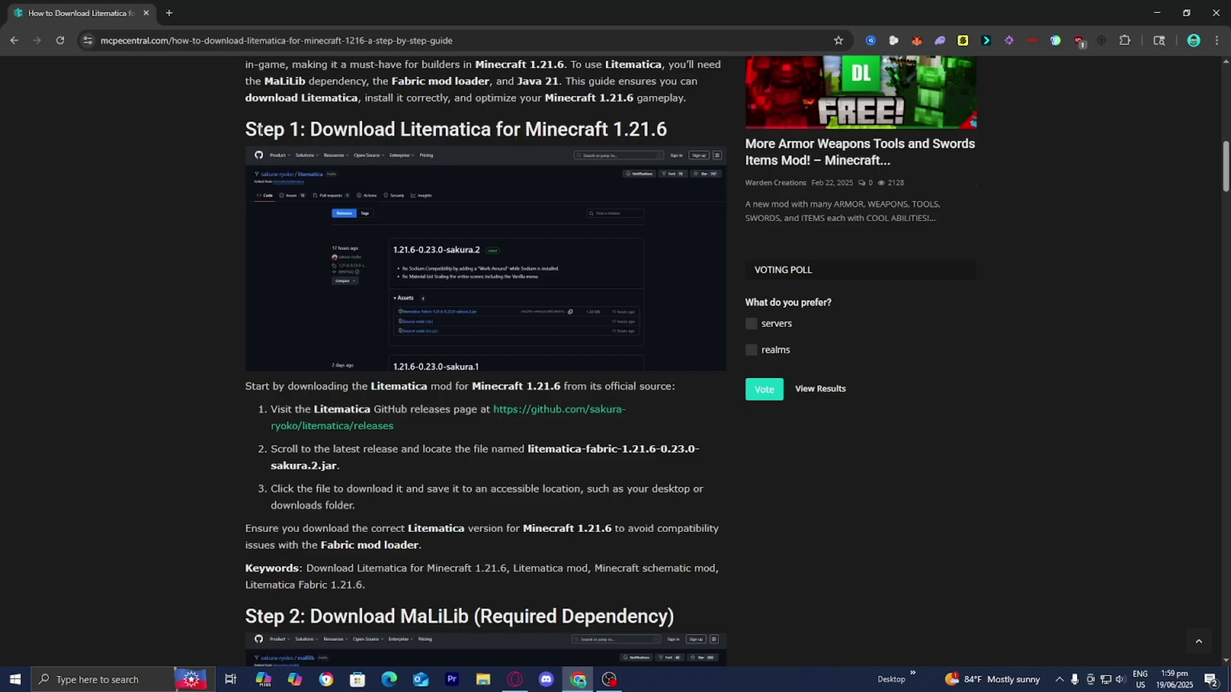
Download litematica-fabric-1.21.6-0.23.0-sakura.2.jar from the Litematica GitHub releases page.
click(568, 412)
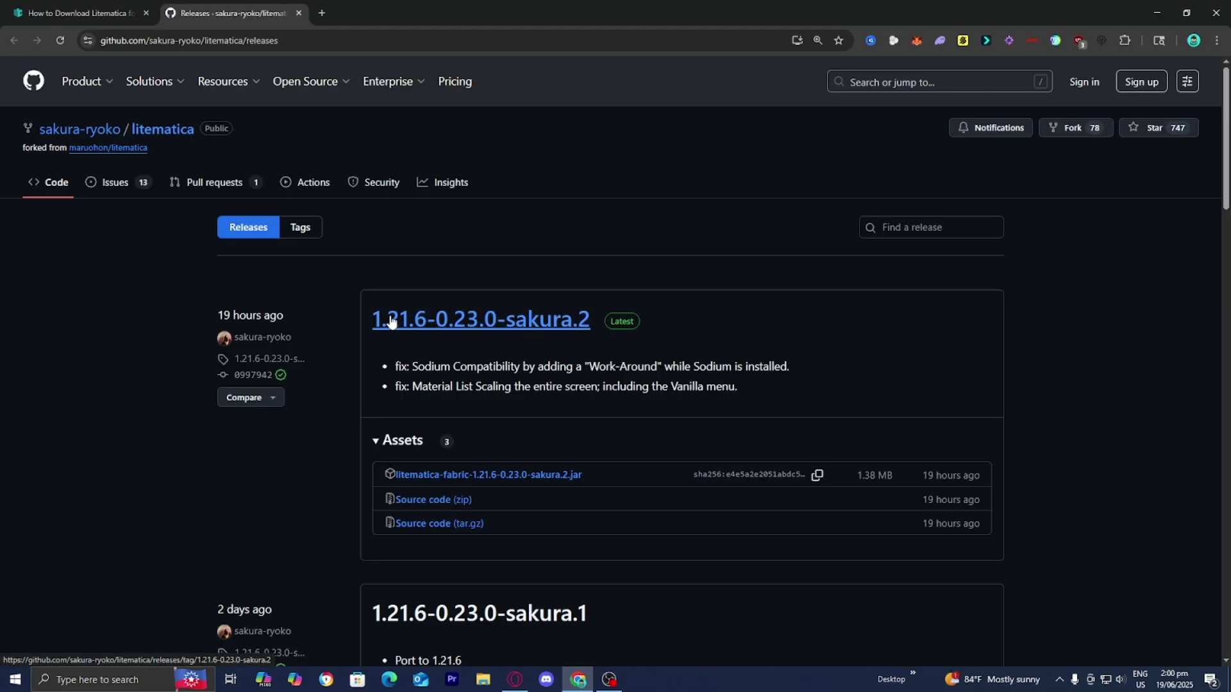
click(502, 486)
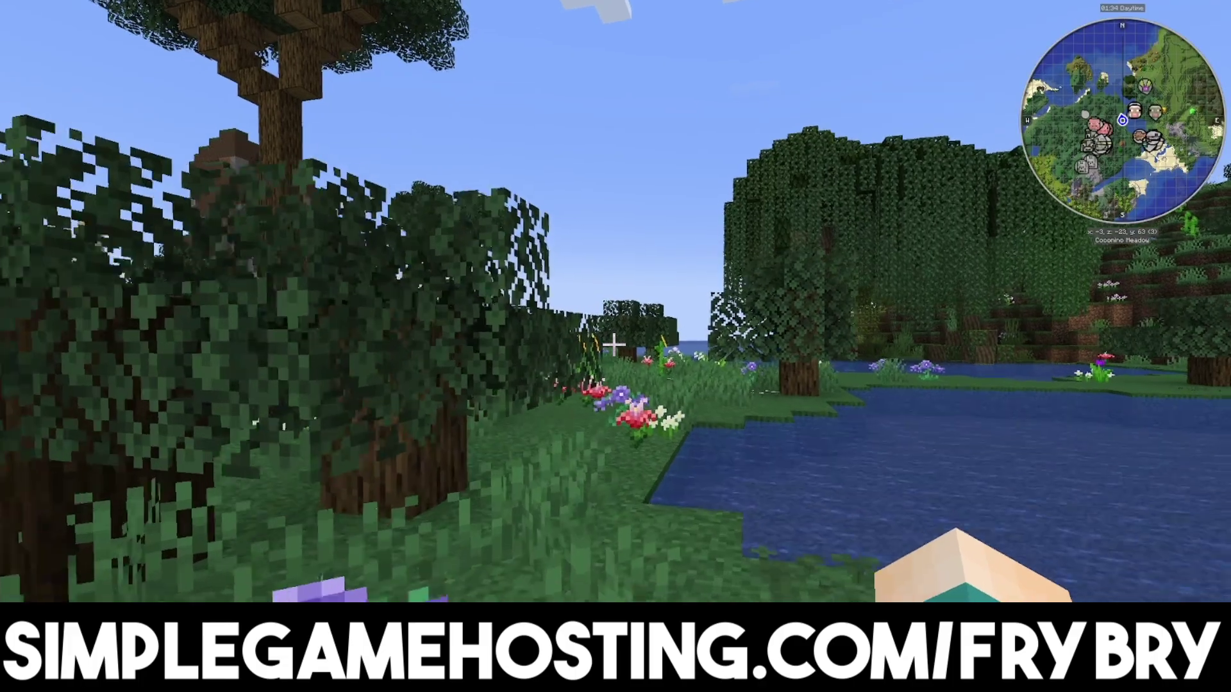
Walk through the meadow toward the tree by the river.
key(w)
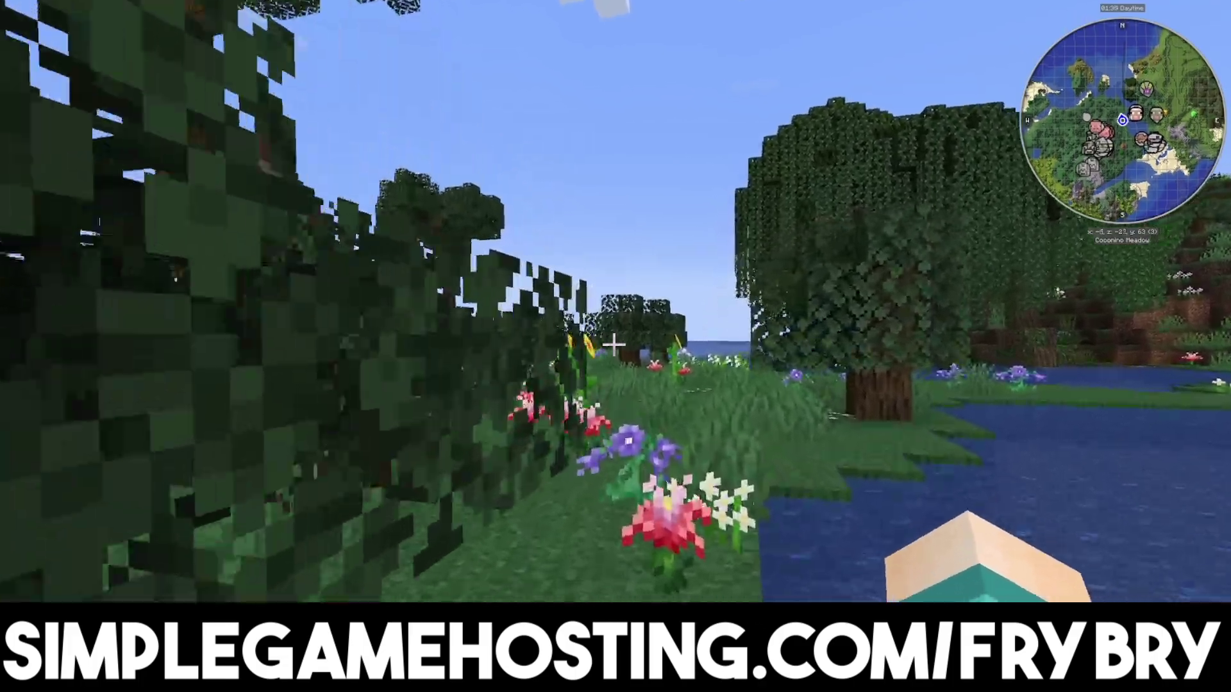
key(w)
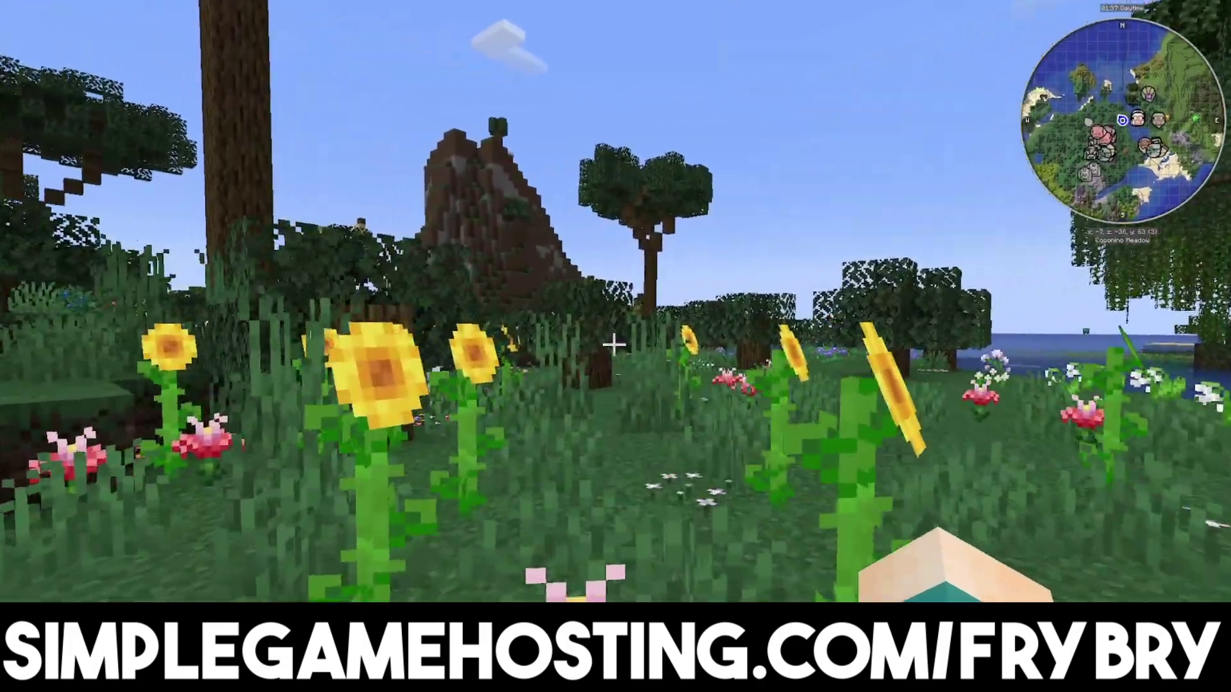
key(w)
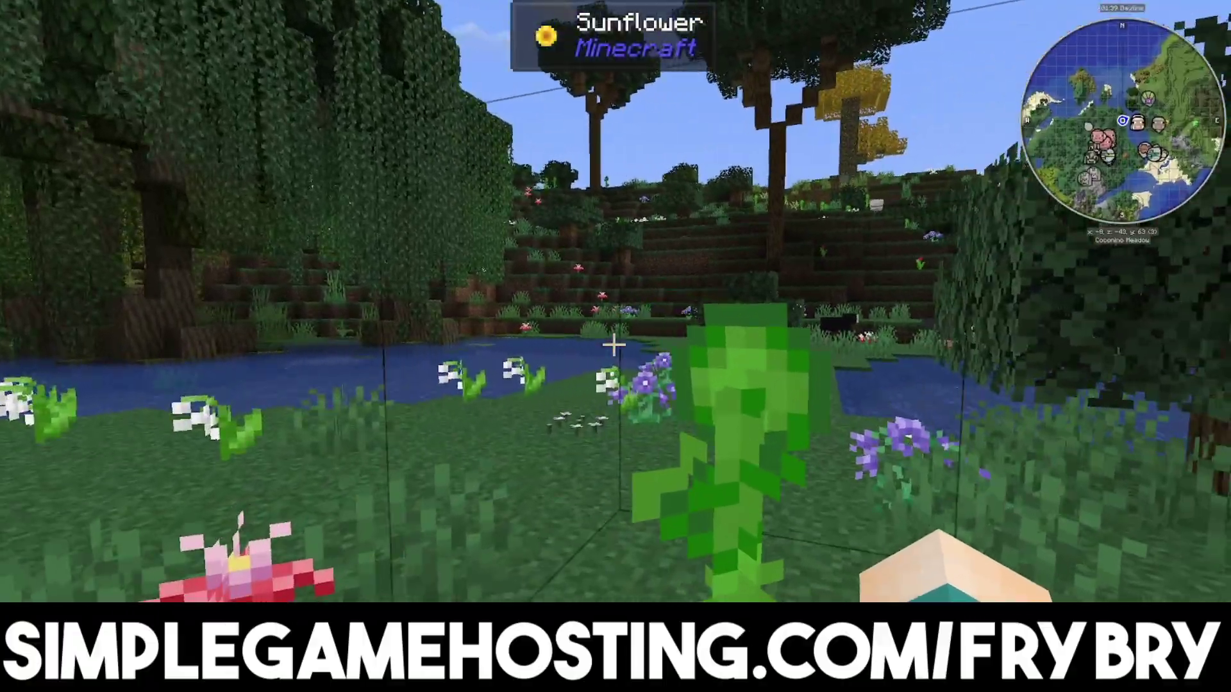
key(w)
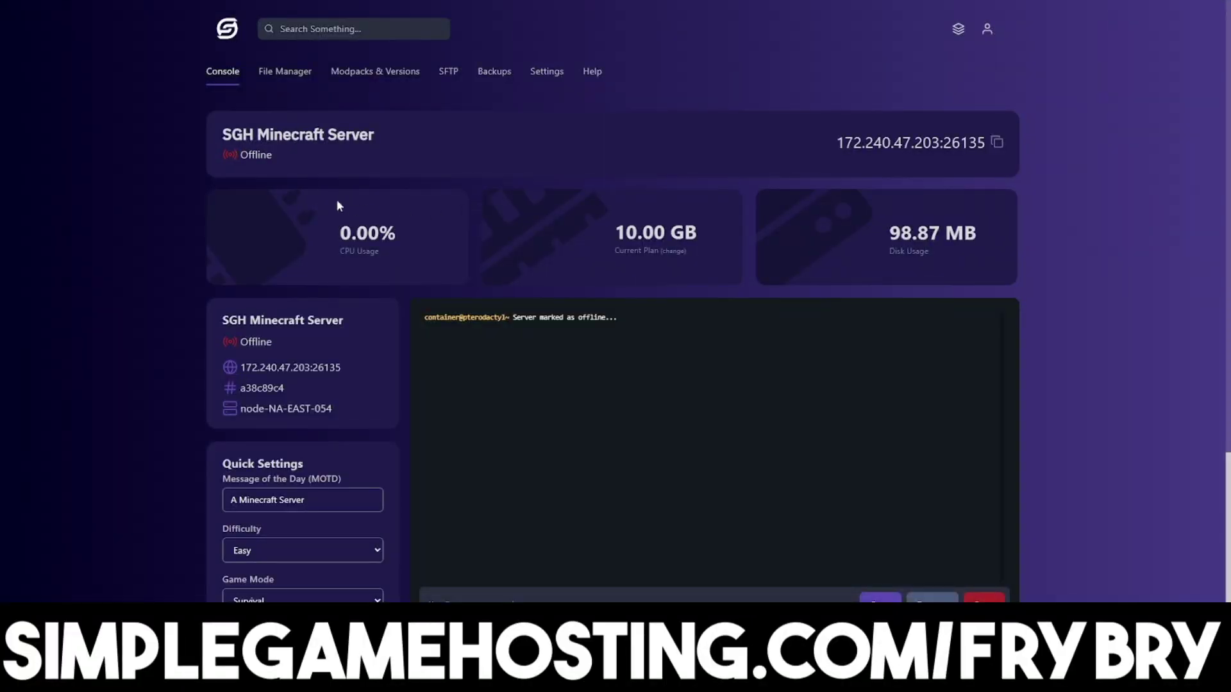
Browse the server panel's modpack installer and the catalogue of 195 supported modpacks.
click(402, 83)
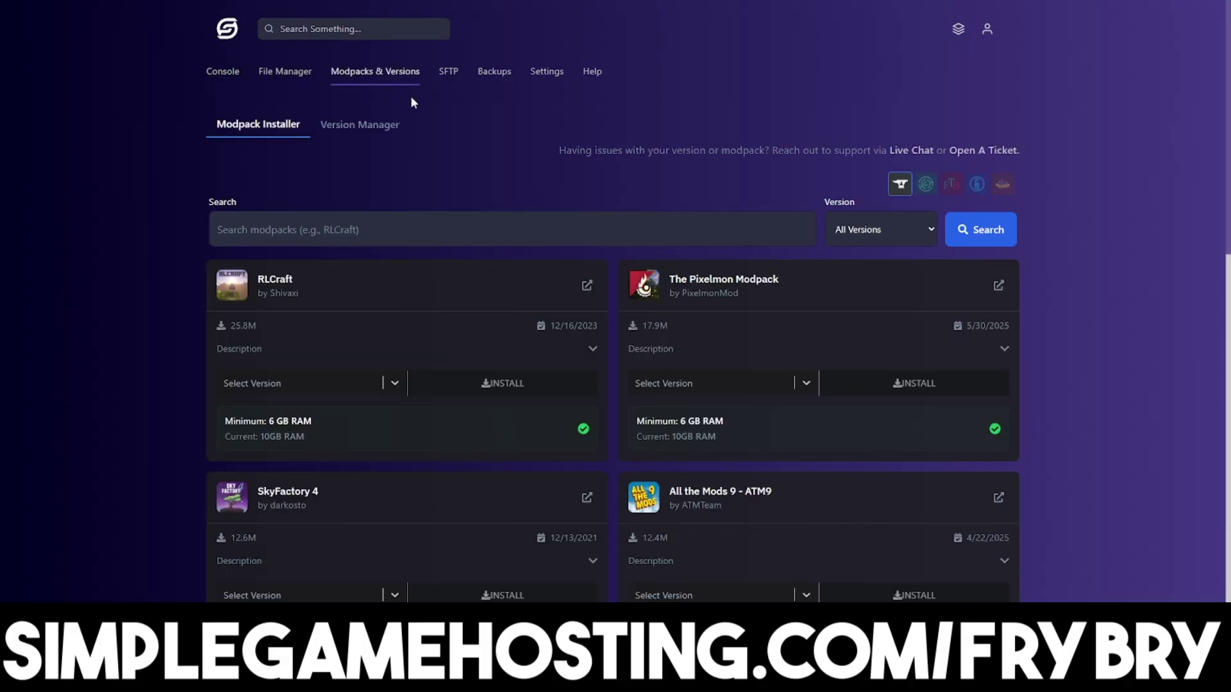
scroll(412, 96, down, 1)
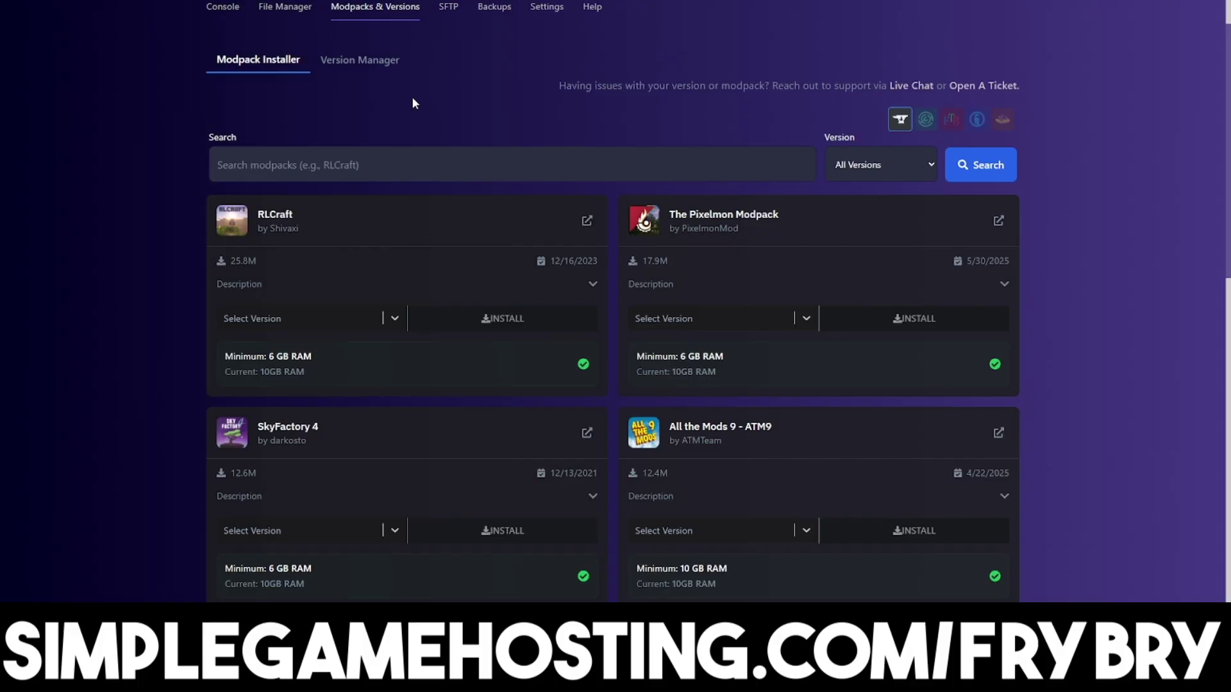
scroll(412, 96, down, 1)
scroll(413, 100, down, 4)
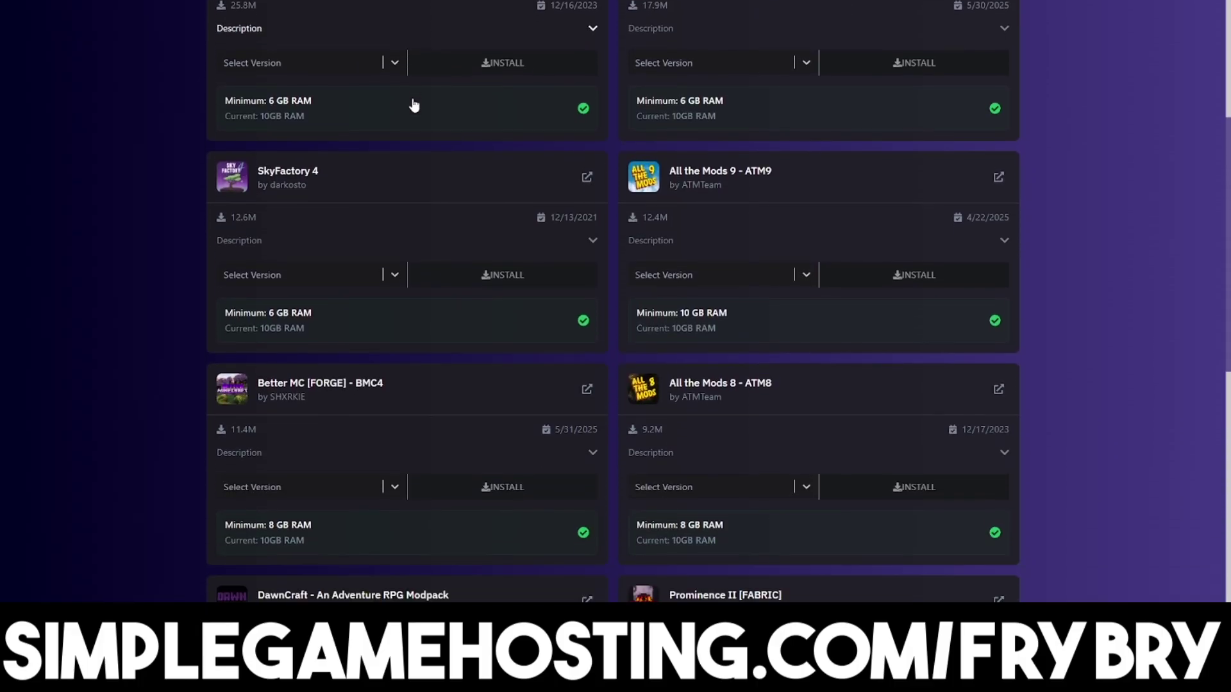
scroll(412, 104, down, 1)
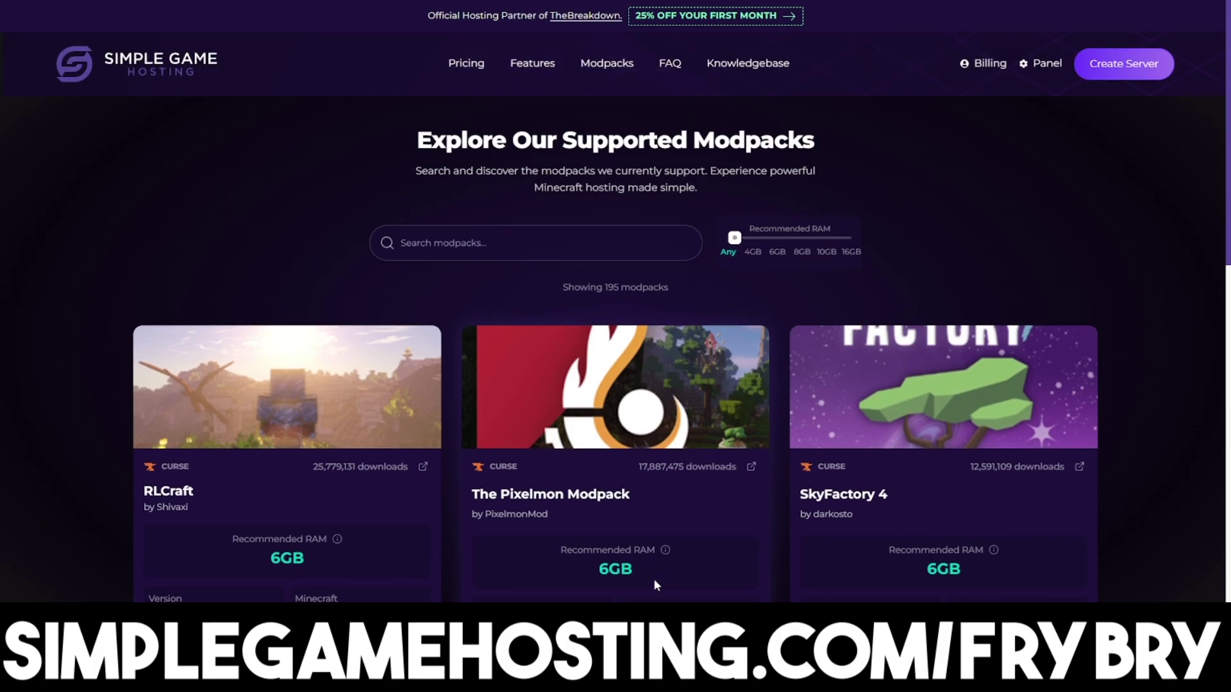
scroll(35, 254, down, 3)
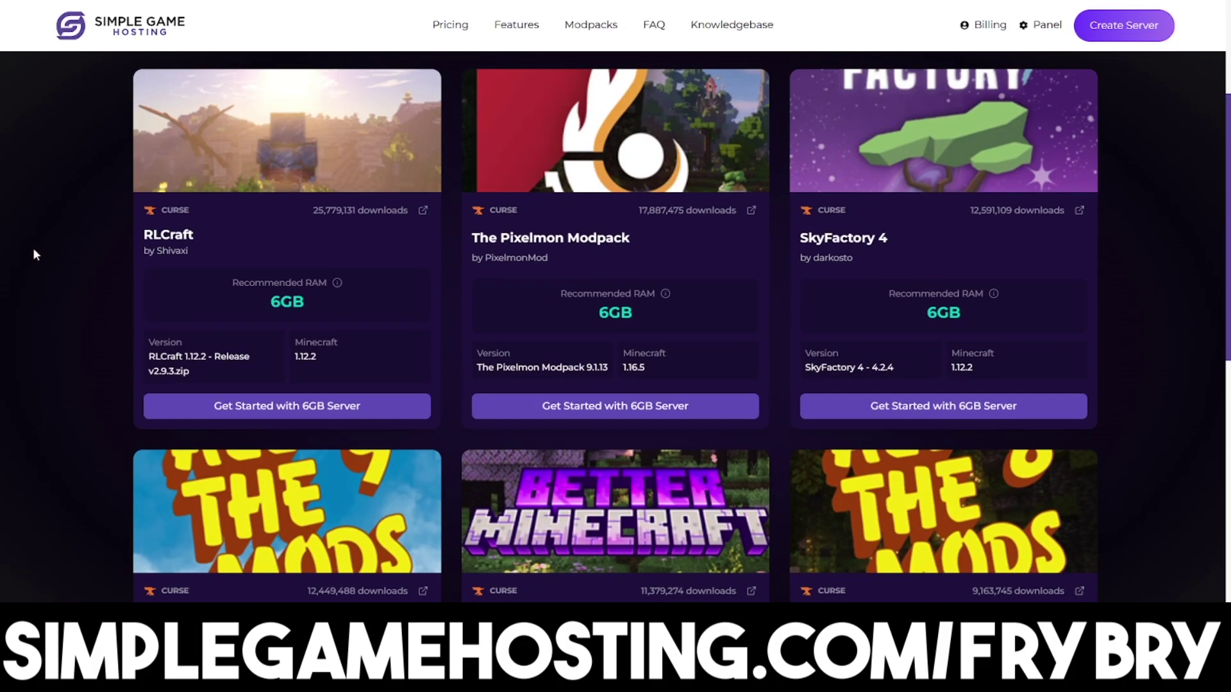
scroll(36, 255, down, 1)
scroll(34, 254, up, 4)
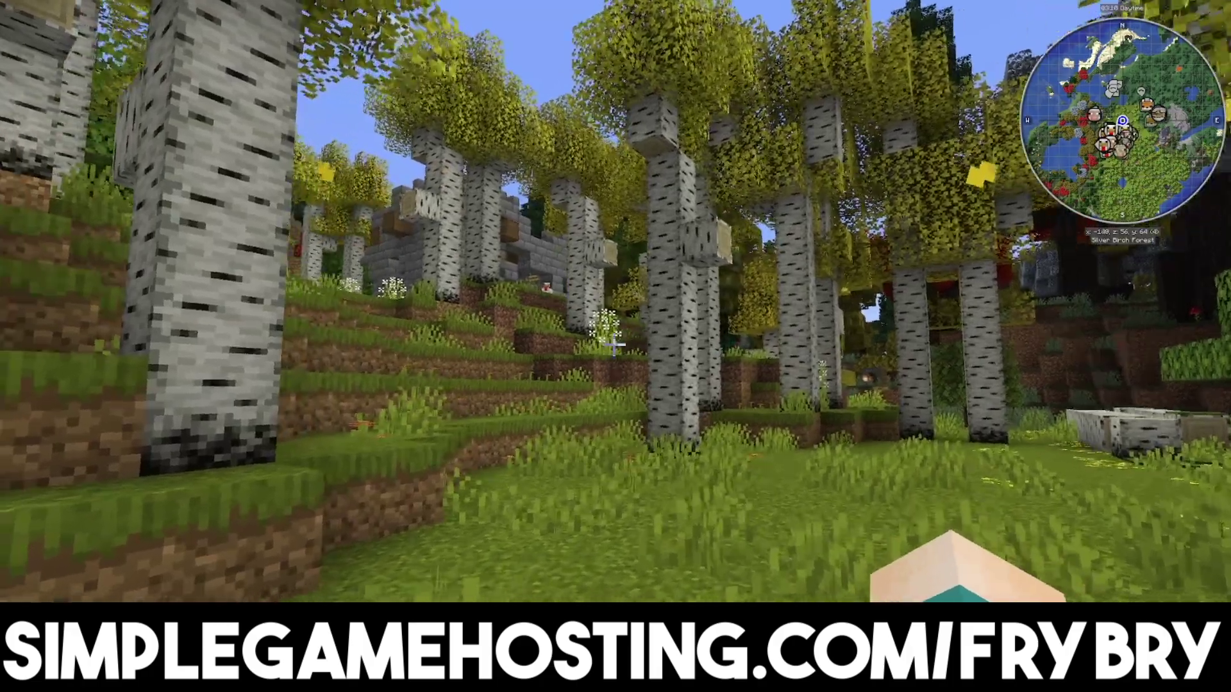
key(w)
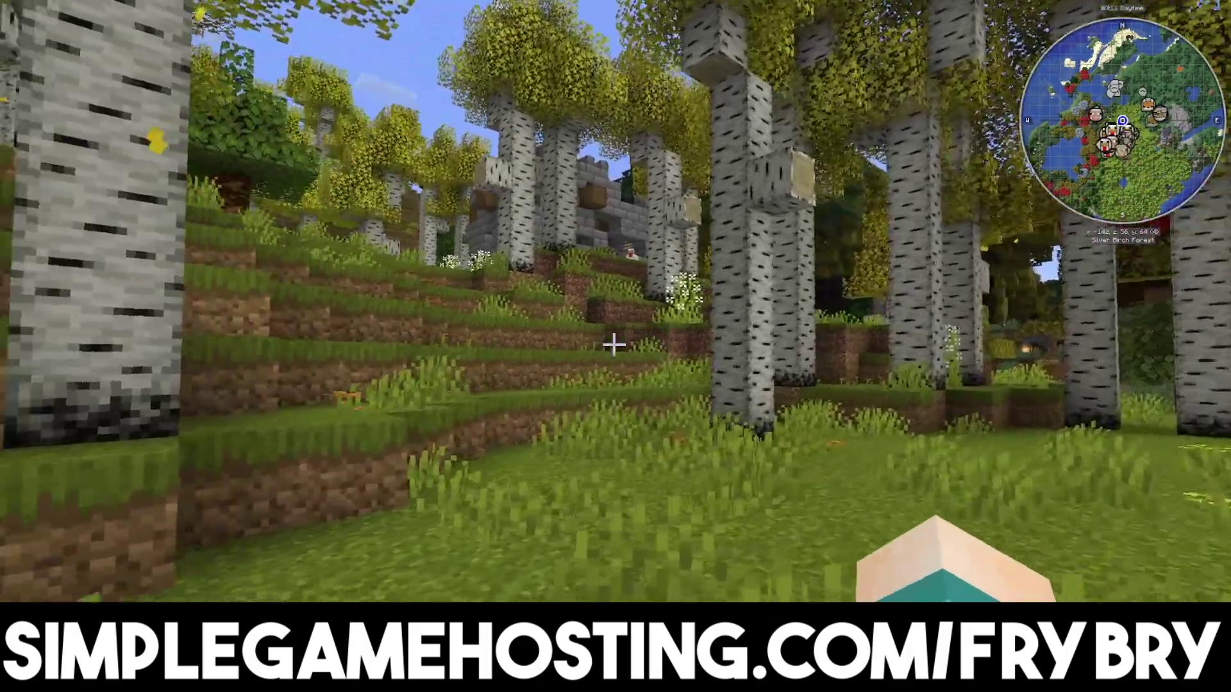
key(w)
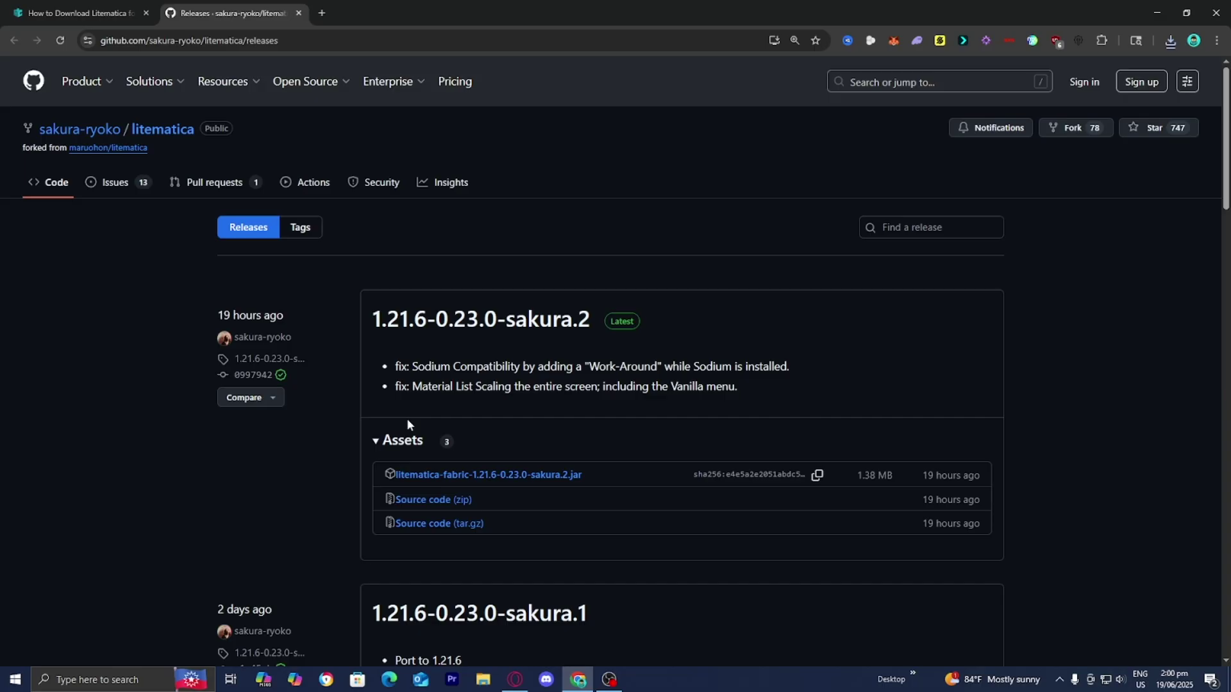
Back in the guide, follow Step 2's github.com/sakura-ryoko/malilib/releases link.
click(106, 7)
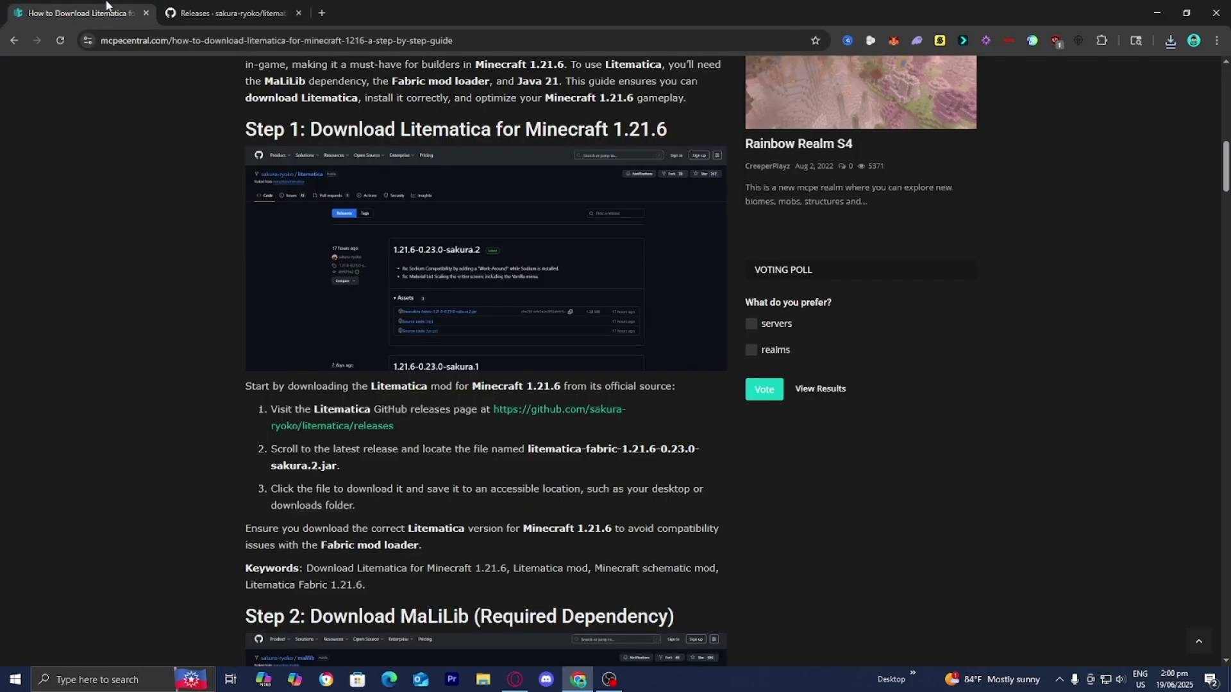
scroll(93, 240, down, 7)
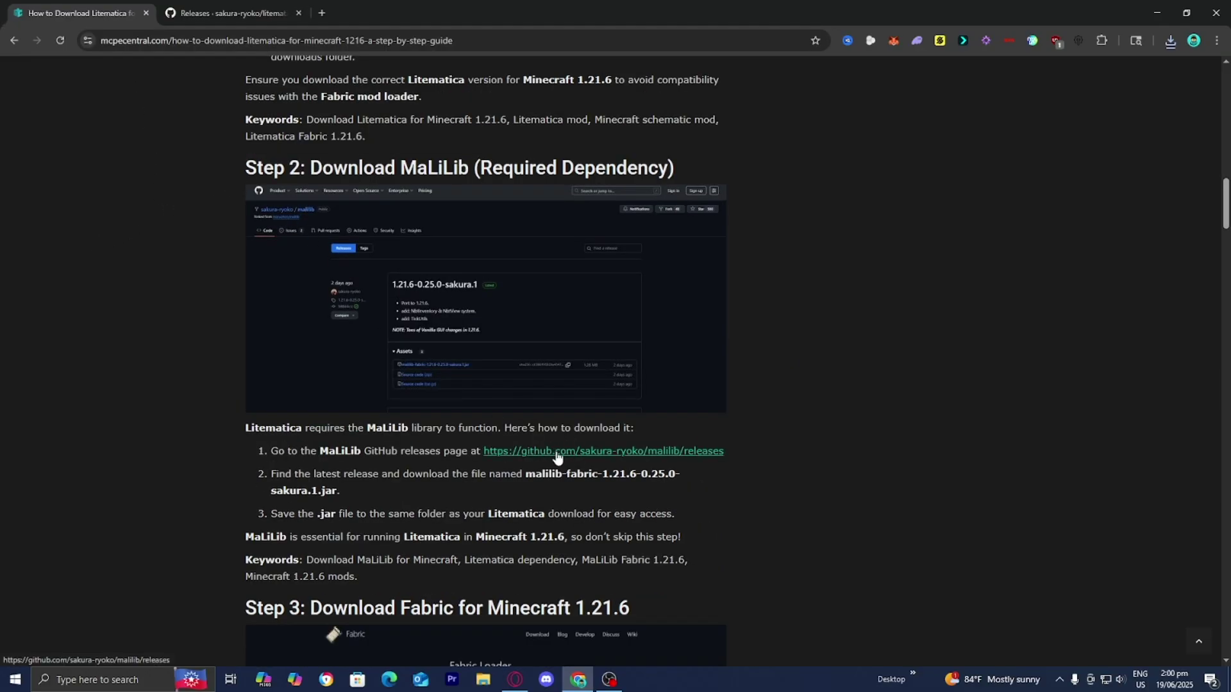
click(612, 452)
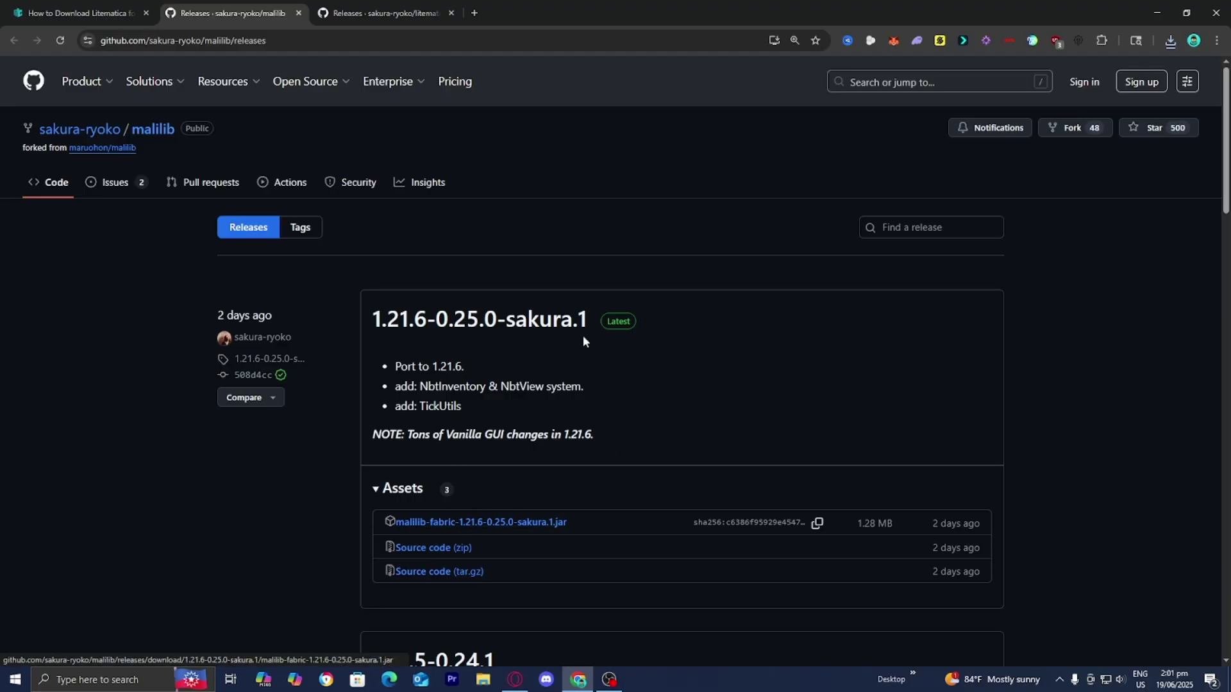
Download malilib-fabric-1.21.6-0.25.0-sakura.1.jar and return to the Litematica guide.
click(460, 523)
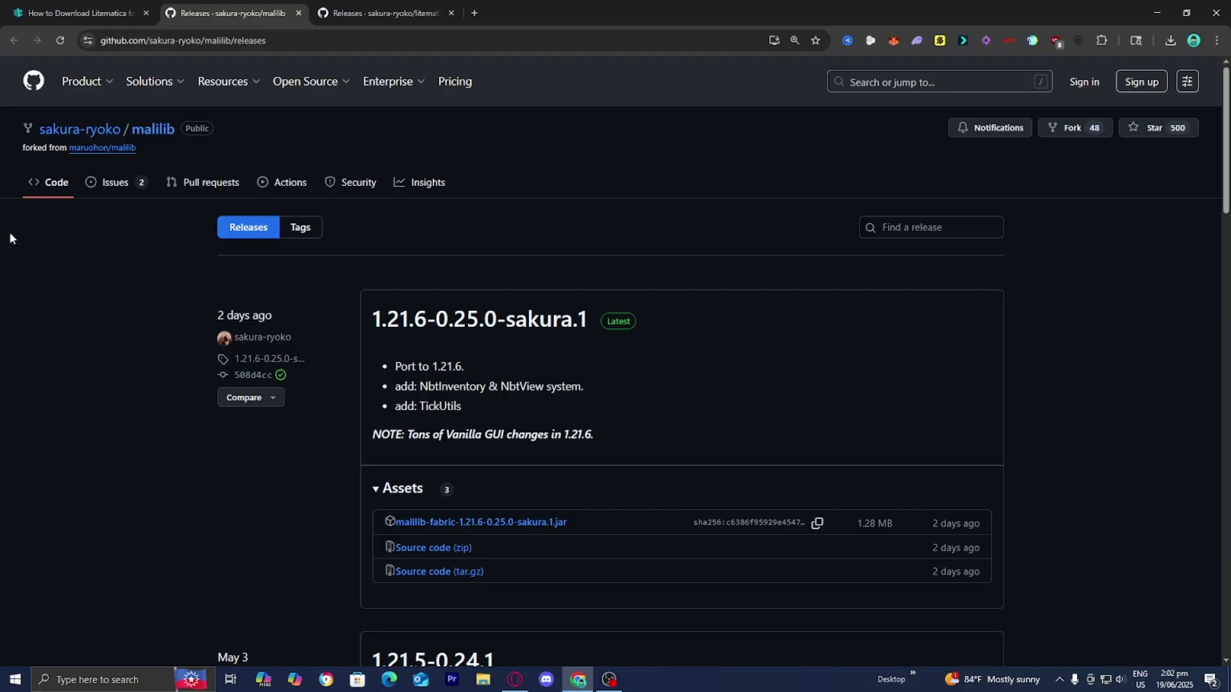
click(71, 13)
Scroll the guide down to Step 3: Download Fabric for Minecraft 1.21.6.
scroll(180, 247, down, 2)
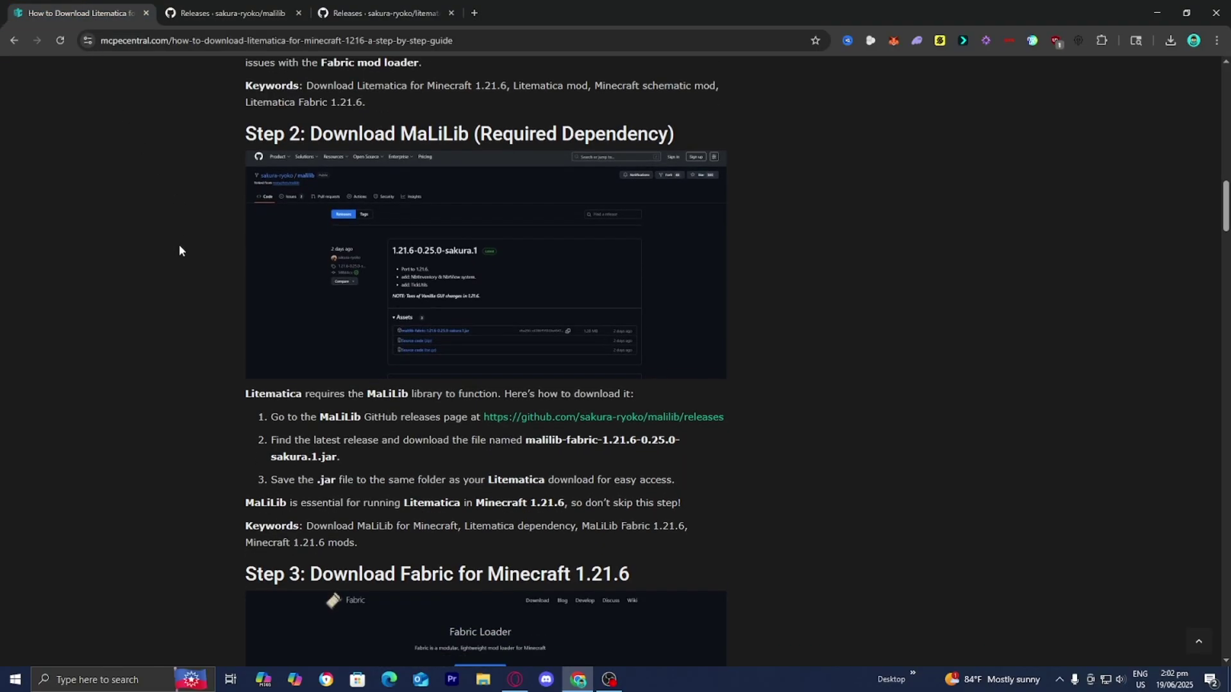
scroll(179, 250, down, 7)
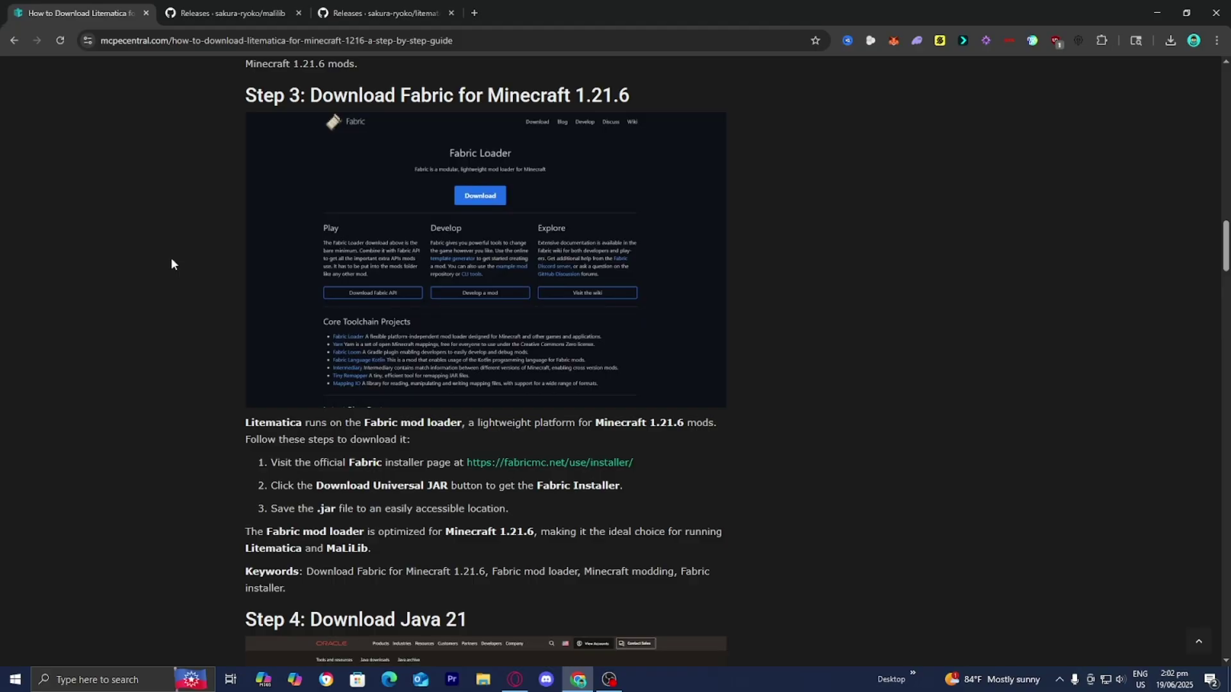
Download the universal Fabric installer jar from fabricmc.net and confirm it finished downloading.
click(531, 468)
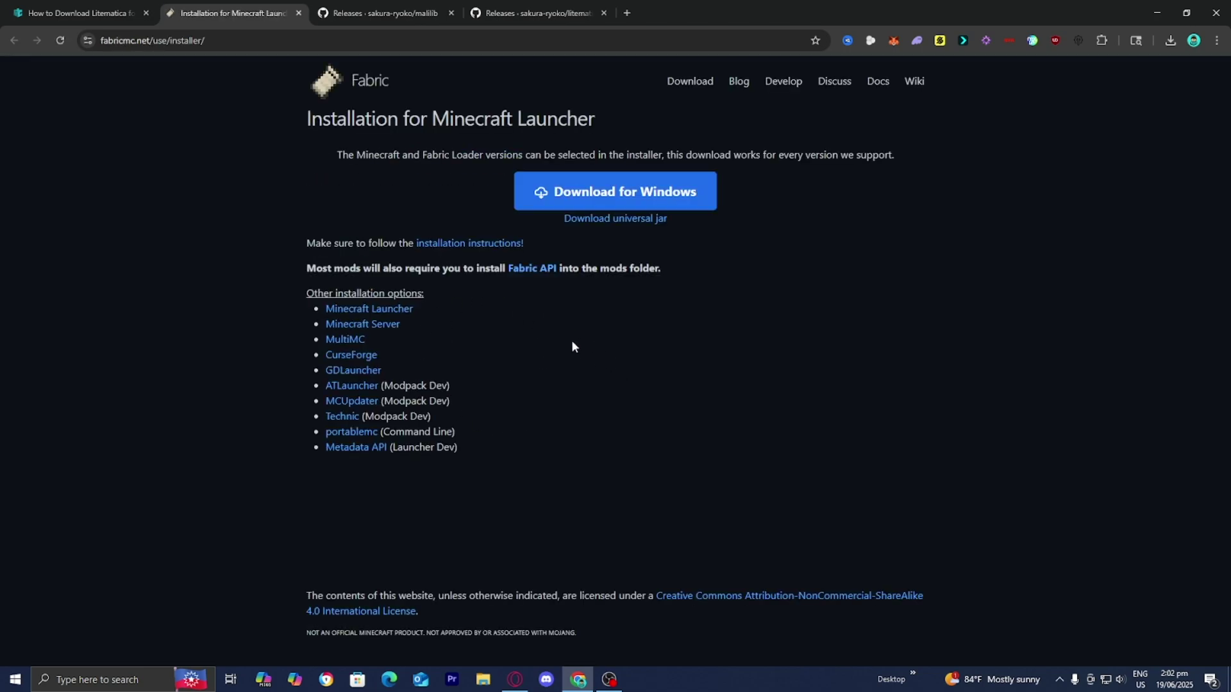
click(654, 221)
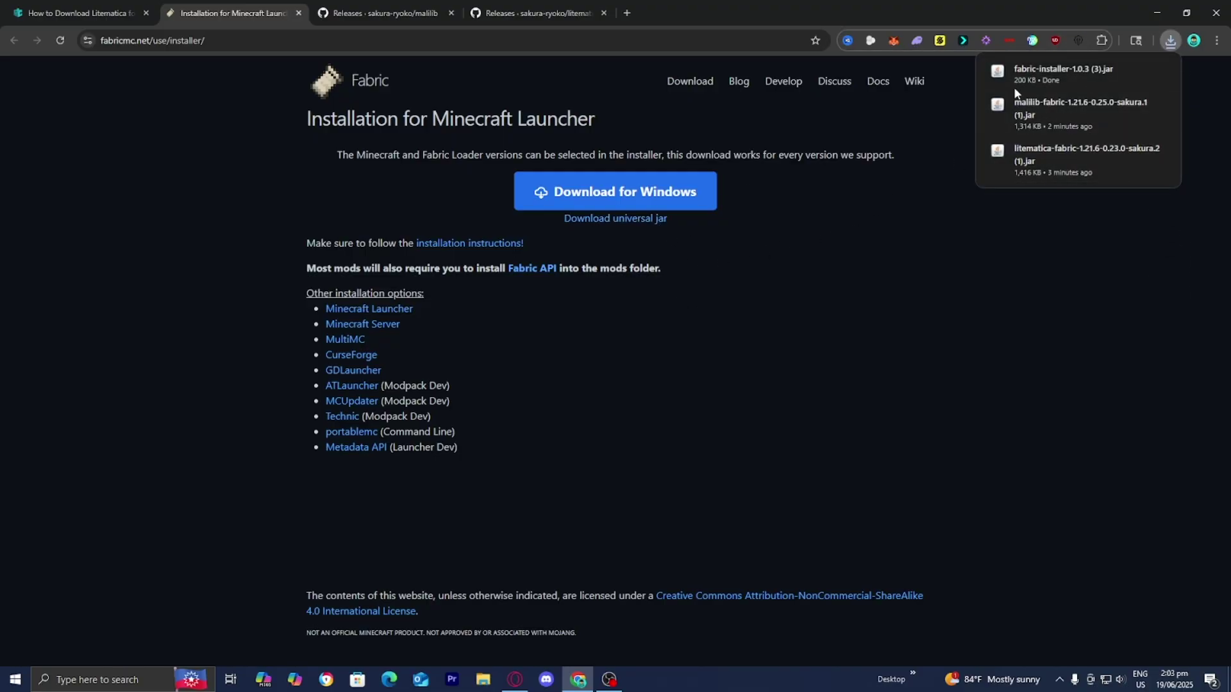
mouse_move(1024, 80)
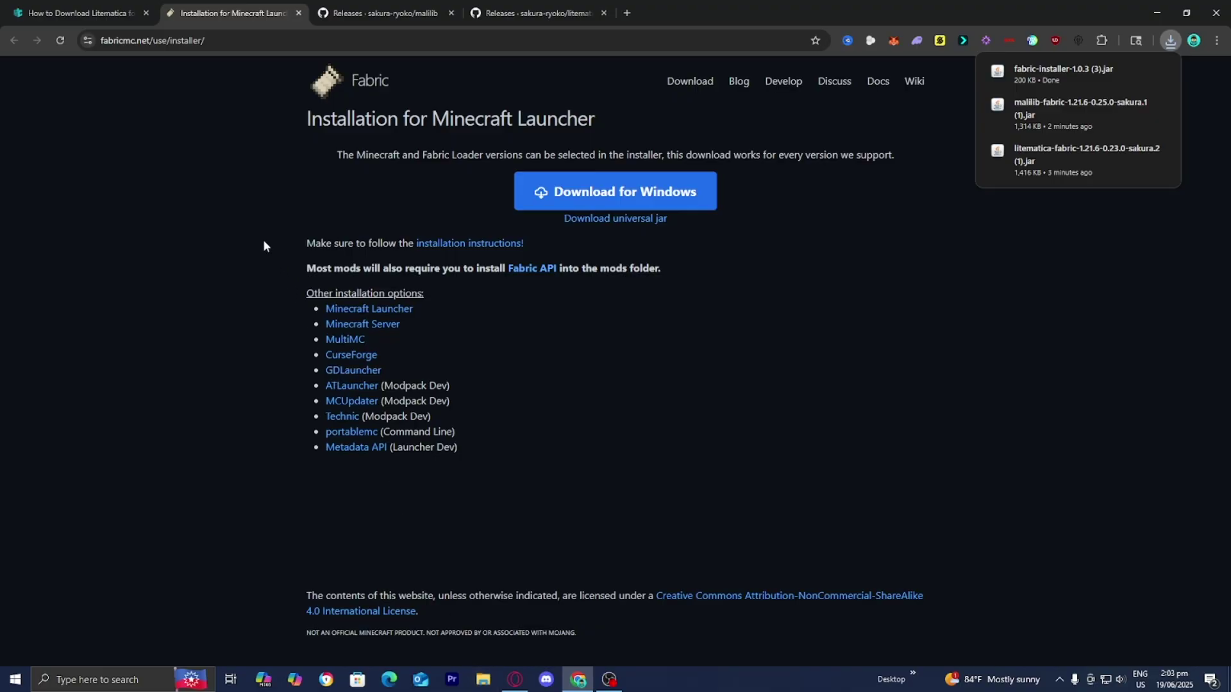
Return to the Litematica guide and scroll to Step 4: Download Java 21.
click(125, 6)
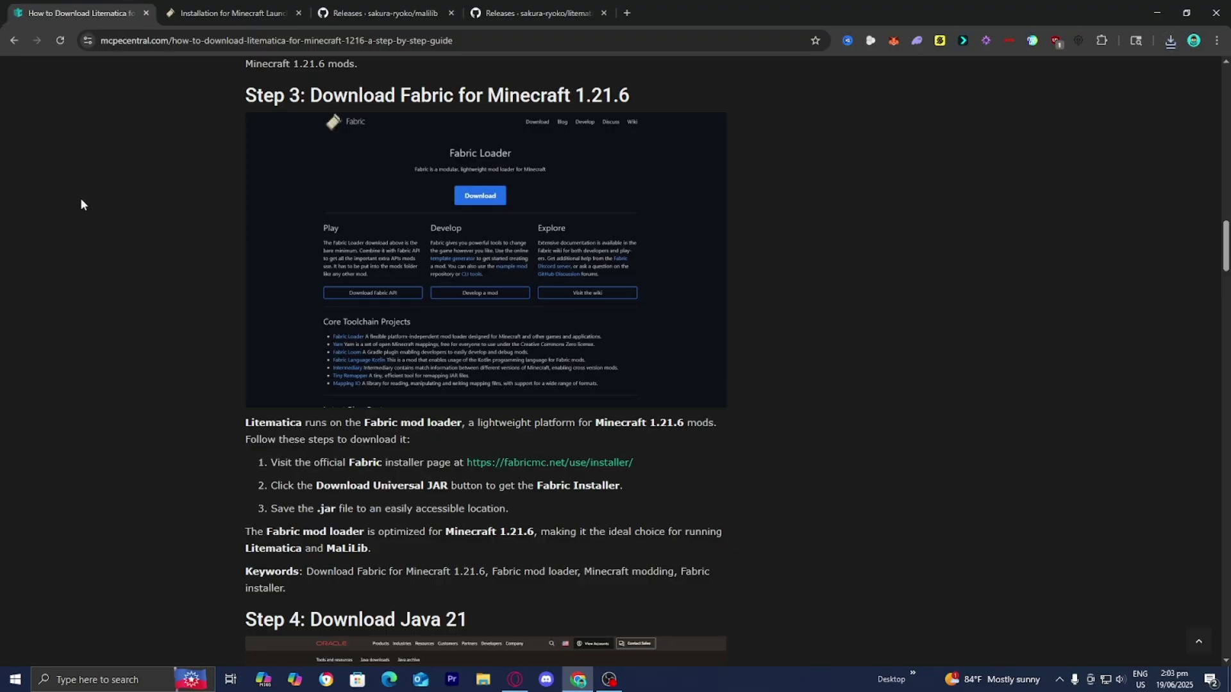
scroll(73, 245, down, 5)
scroll(73, 245, down, 4)
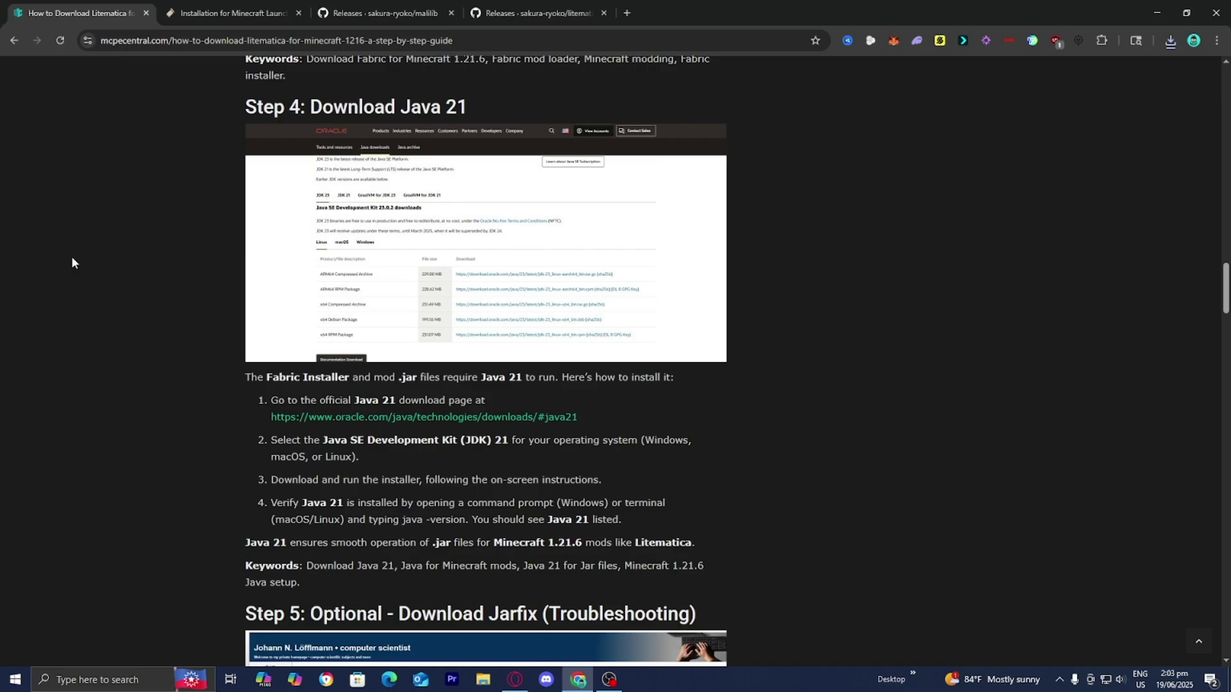
Show Oracle's JDK 21 Windows downloads and highlight the 164.35 MB x64 Installer.
click(397, 418)
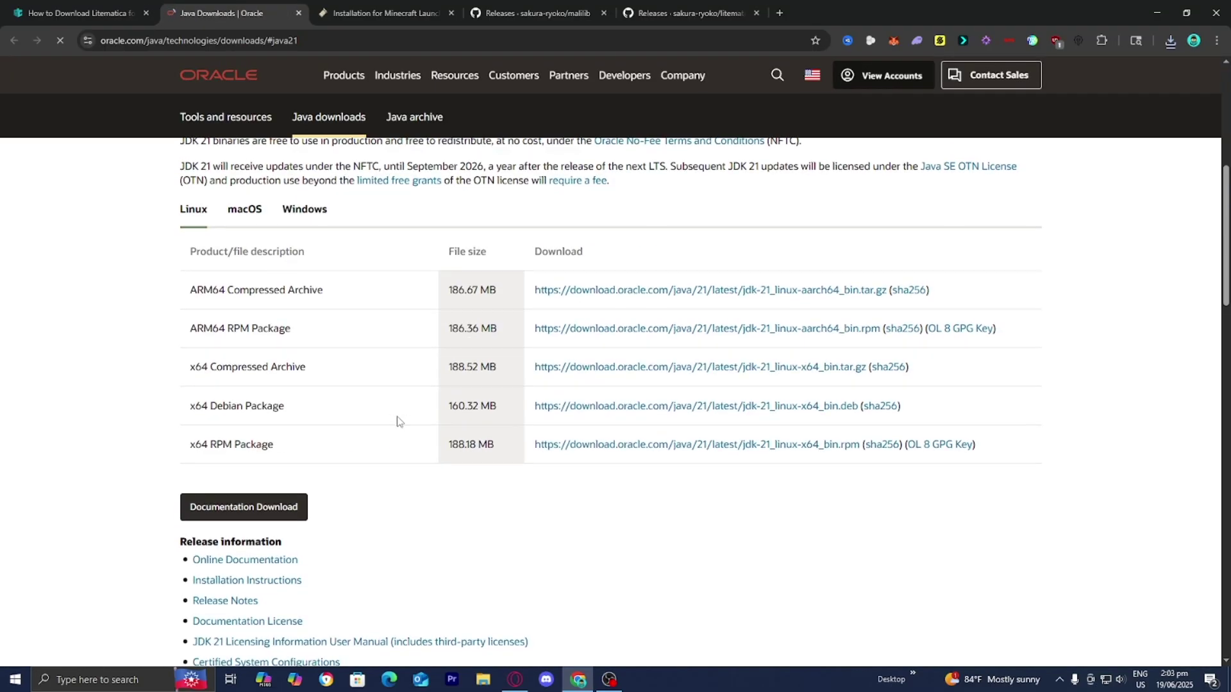
scroll(418, 420, up, 2)
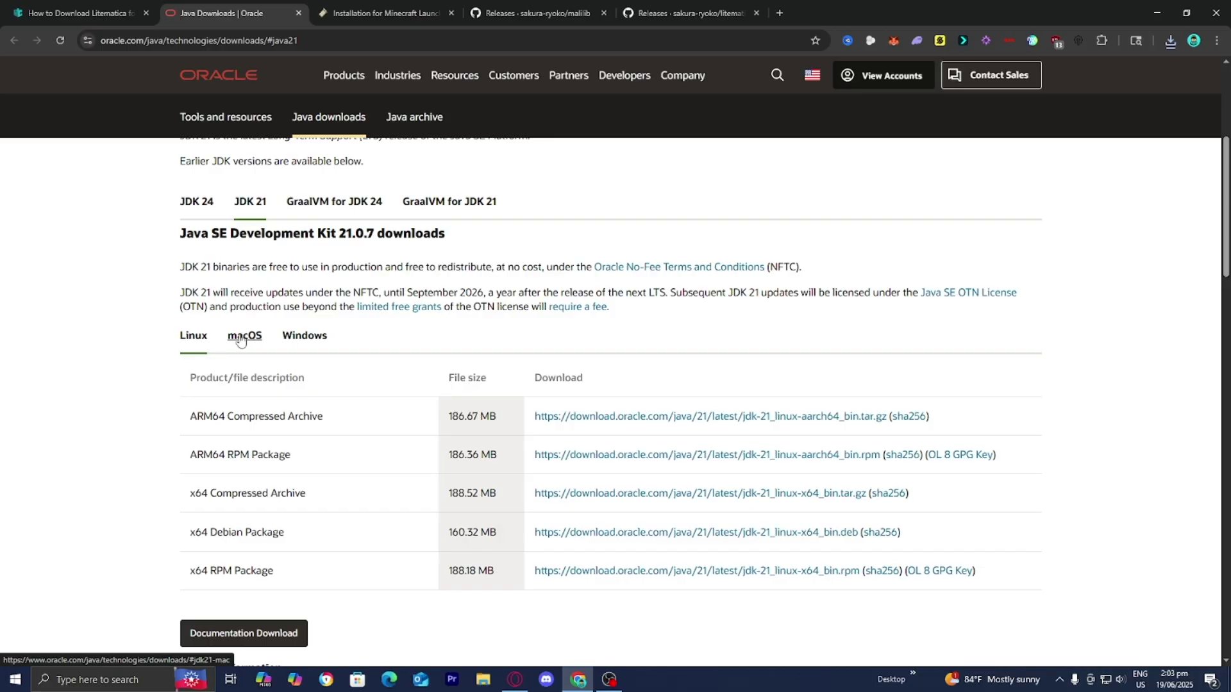
click(297, 341)
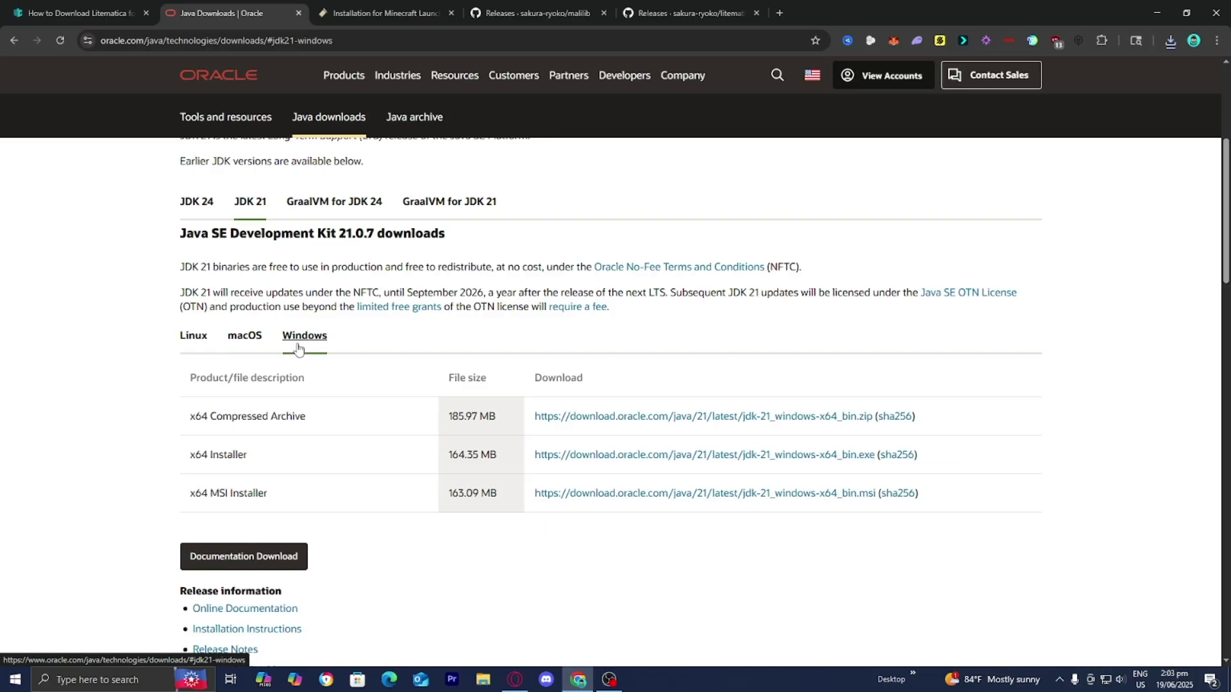
drag(252, 463, 191, 455)
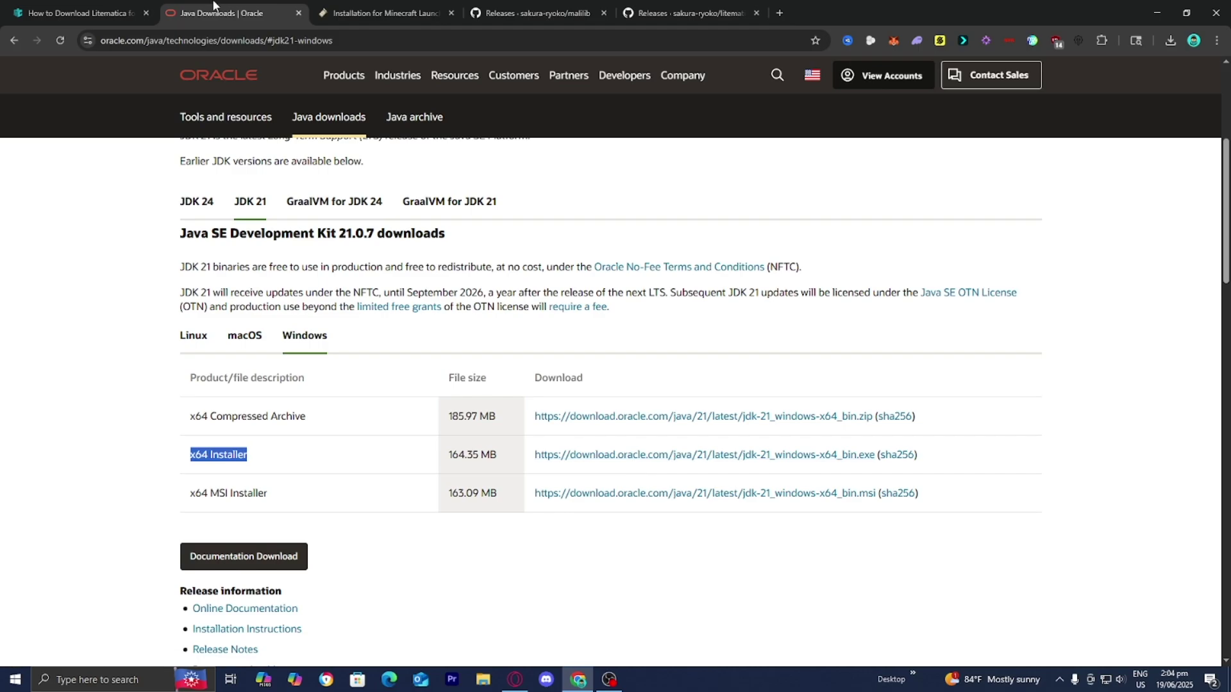
Return to the MCPE Central Litematica guide and scroll to Step 5: Optional - Download Jarfix.
click(122, 13)
scroll(229, 187, down, 5)
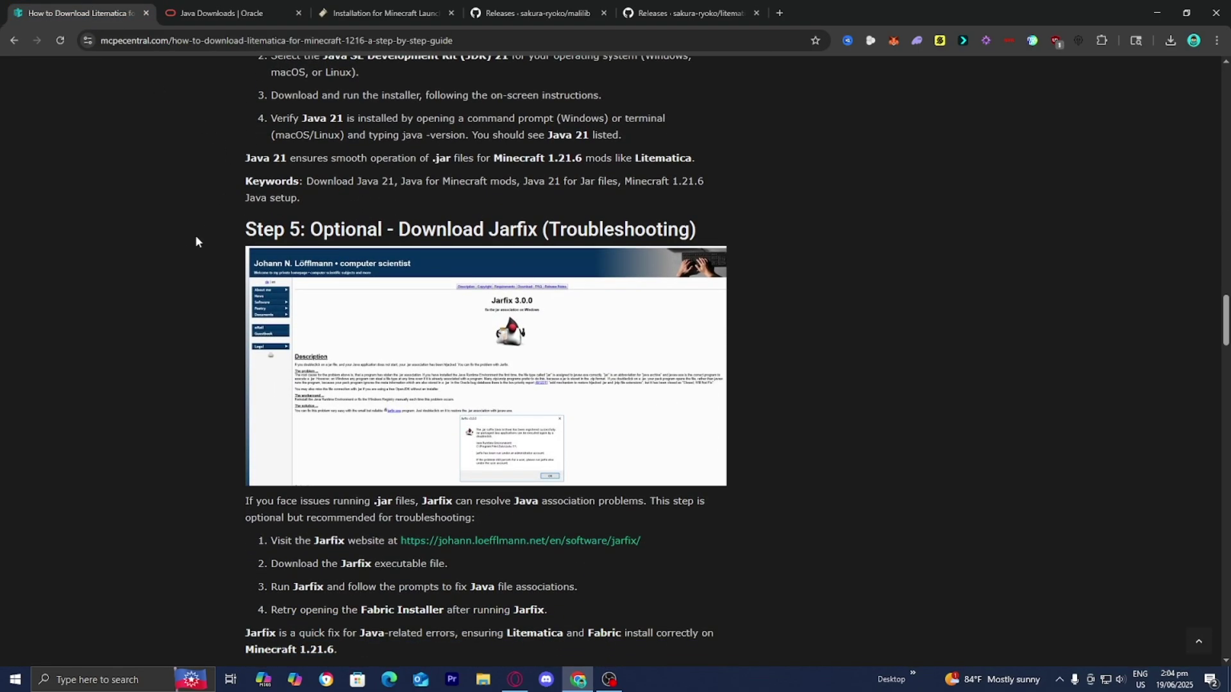
scroll(191, 245, down, 2)
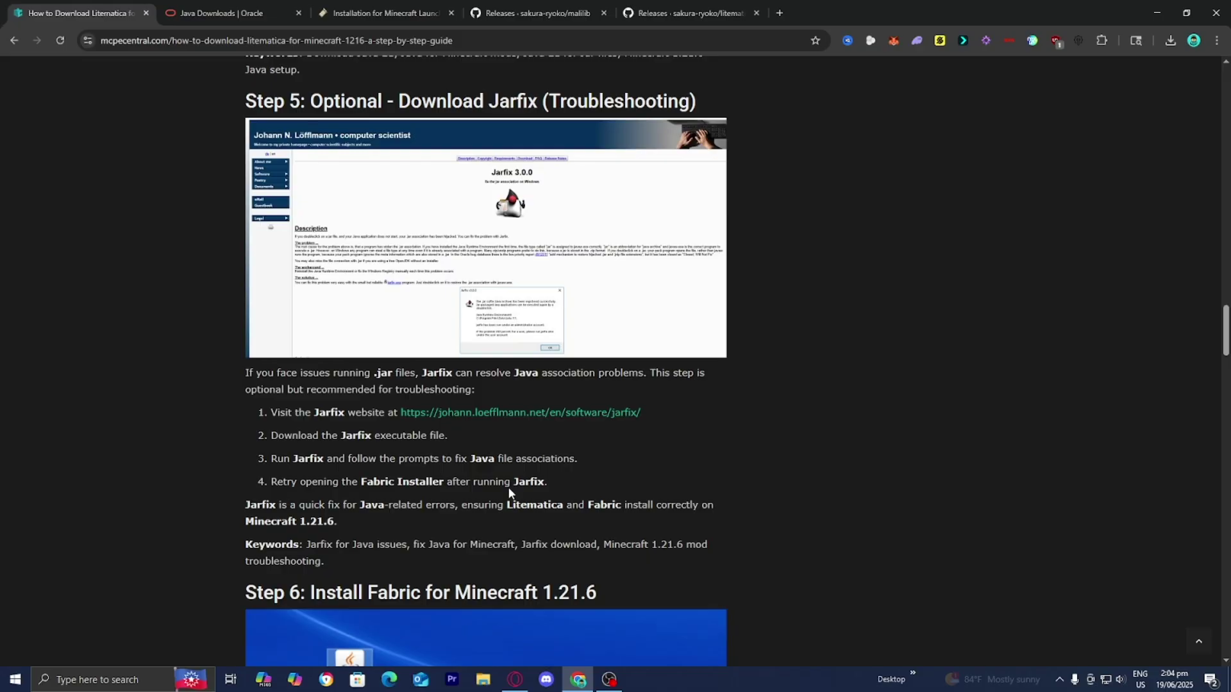
Follow the johann.loeffmann.net link to the Jarfix 3.0.0 page and scroll toward the jarfix.exe download.
click(502, 414)
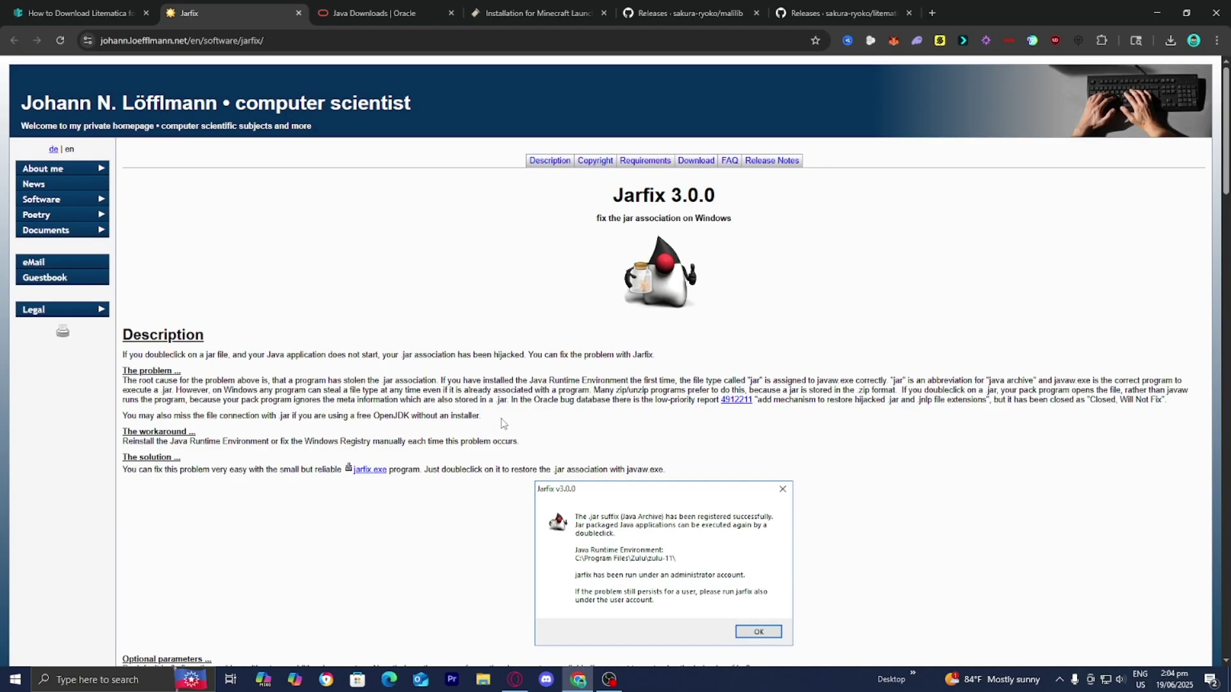
scroll(502, 420, down, 2)
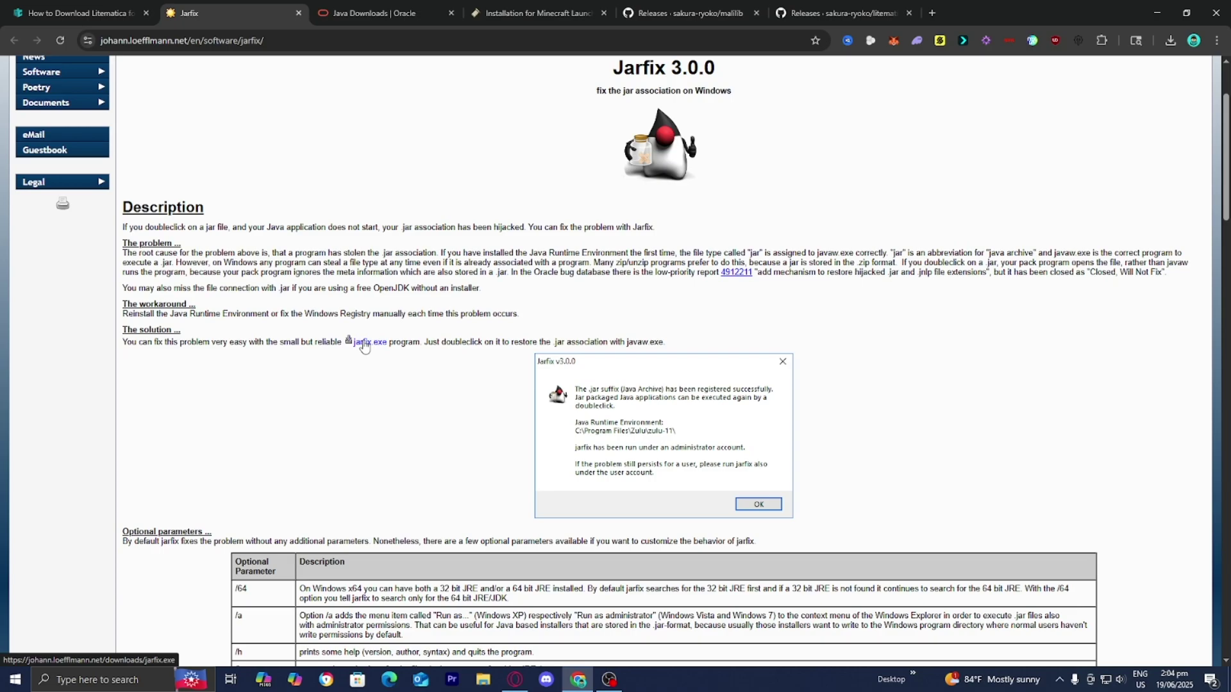
Drag the fabric-installer, MaLiLib and Litematica jars from Chrome's downloads onto the desktop in a row.
click(1171, 40)
drag(1020, 19, 992, 236)
click(1087, 255)
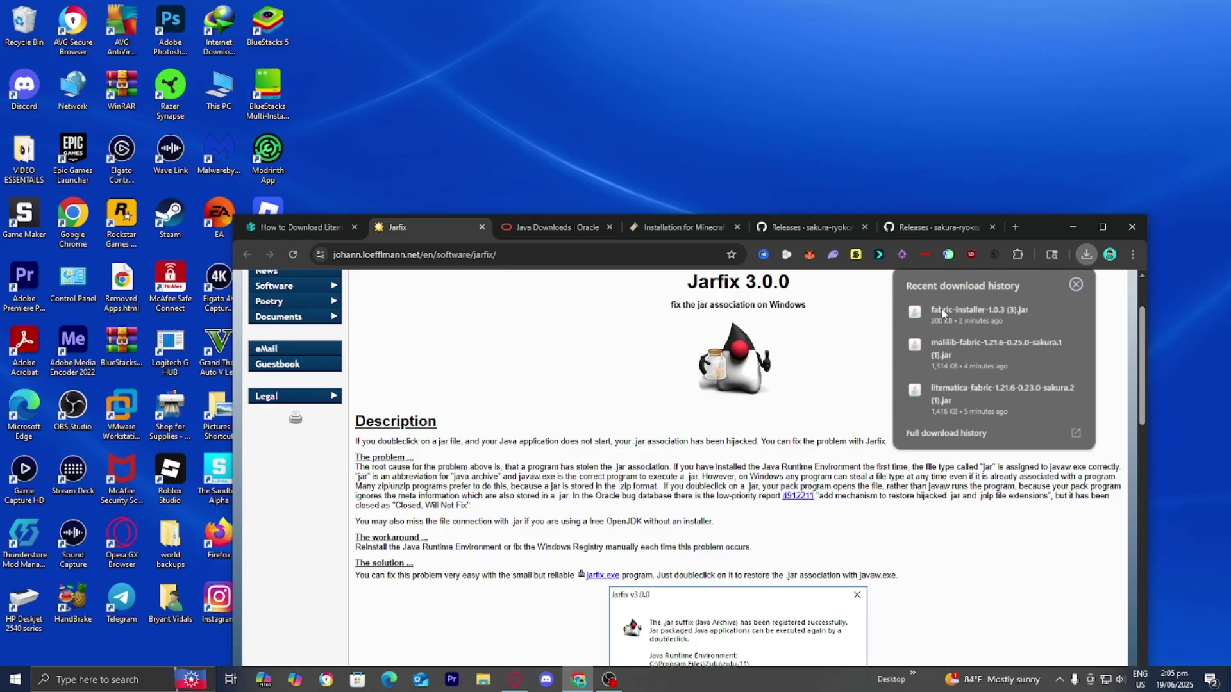
drag(940, 321, 657, 154)
drag(987, 349, 706, 102)
drag(956, 399, 728, 163)
drag(803, 90, 763, 161)
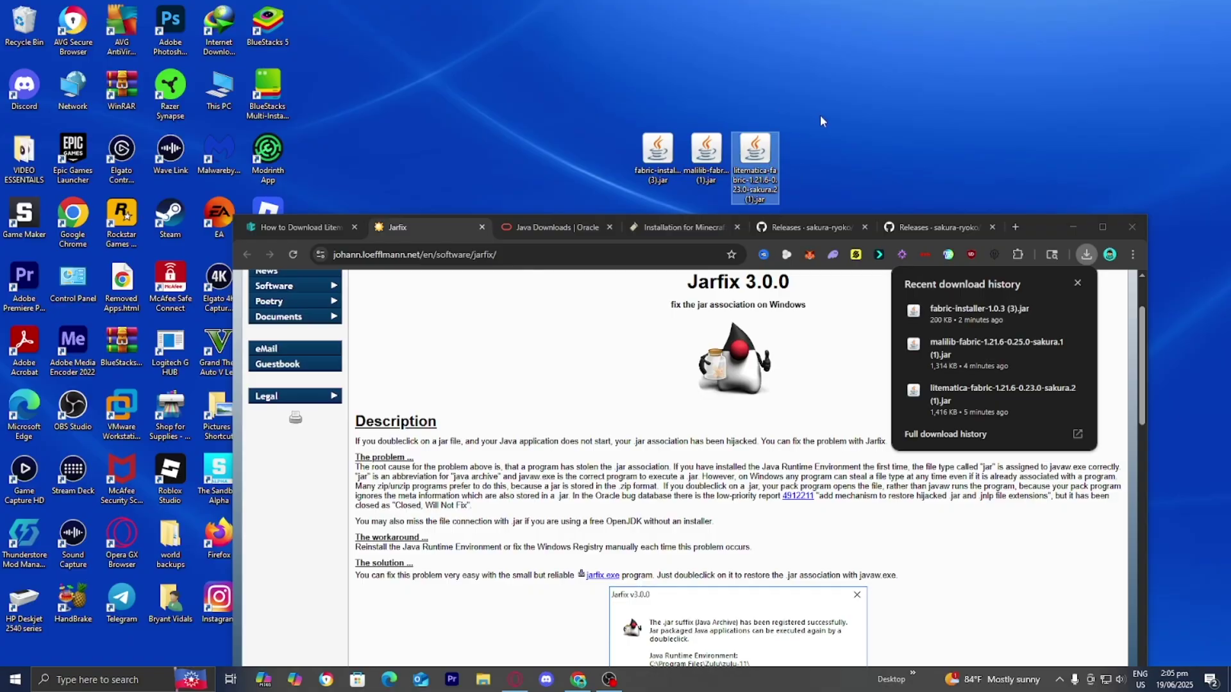
drag(657, 154, 817, 172)
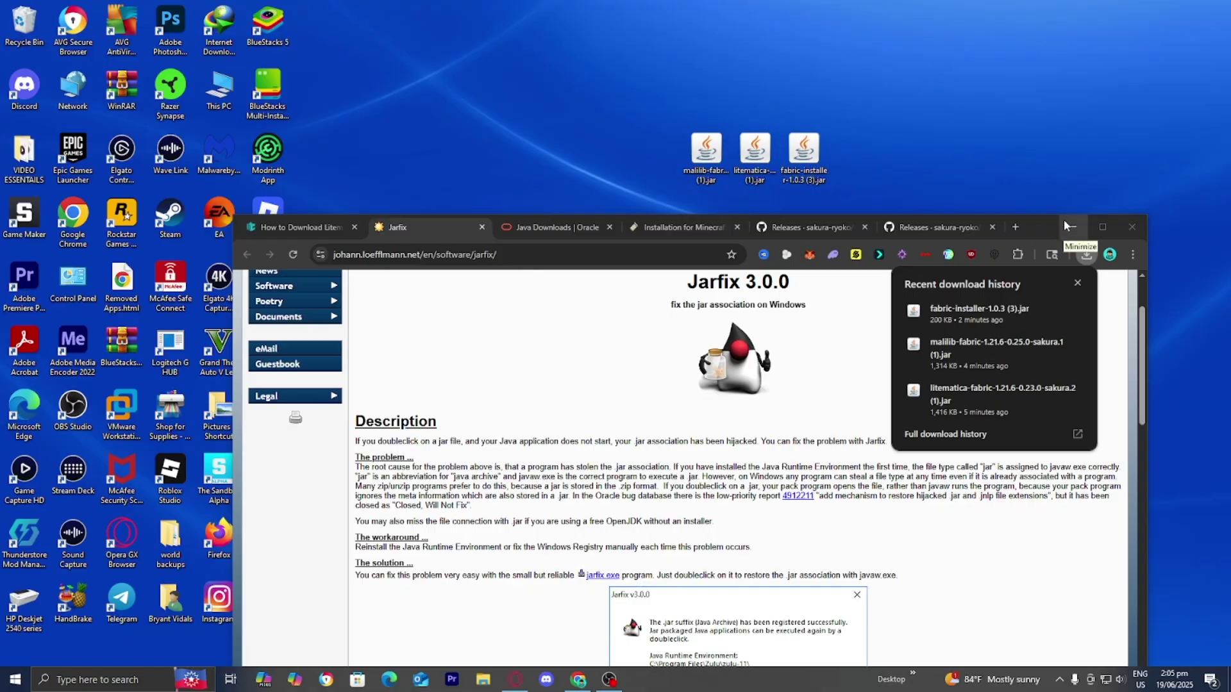
Minimize Chrome and arrange the three jar icons together in the middle of the desktop.
click(1066, 227)
drag(910, 166, 682, 132)
drag(756, 154, 657, 346)
drag(836, 350, 572, 333)
drag(658, 343, 657, 279)
click(779, 393)
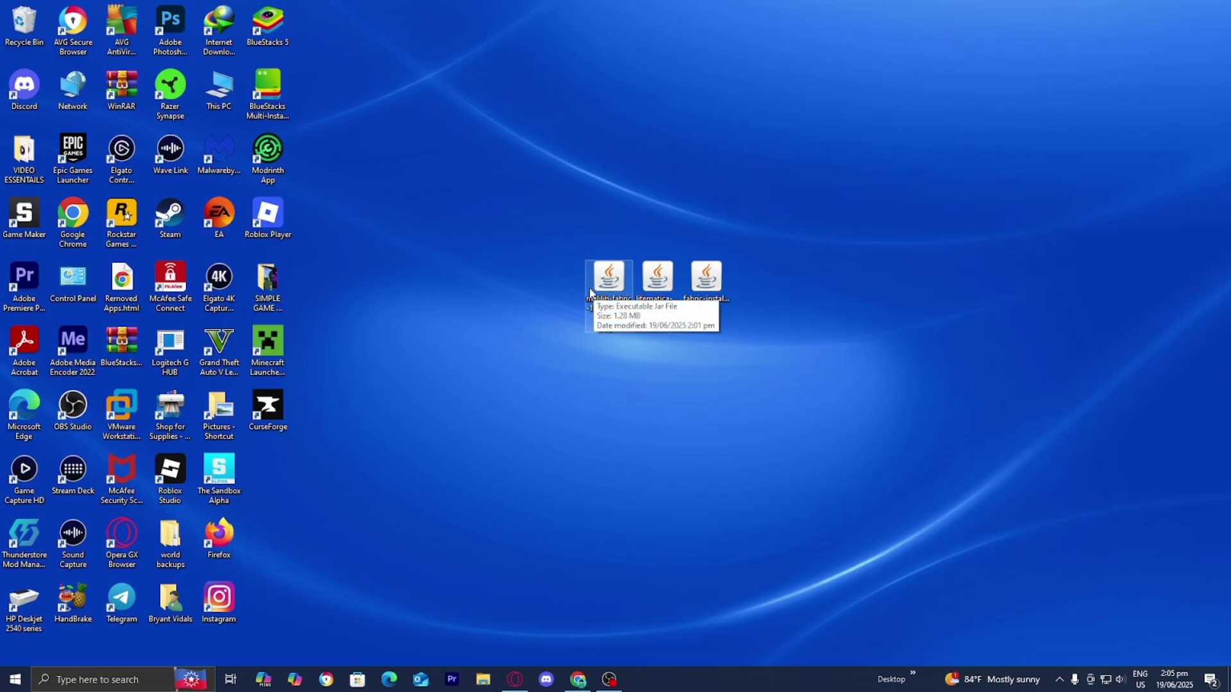
Run the fabric-installer jar with Java(TM) Platform SE binary via Open with.
right_click(706, 278)
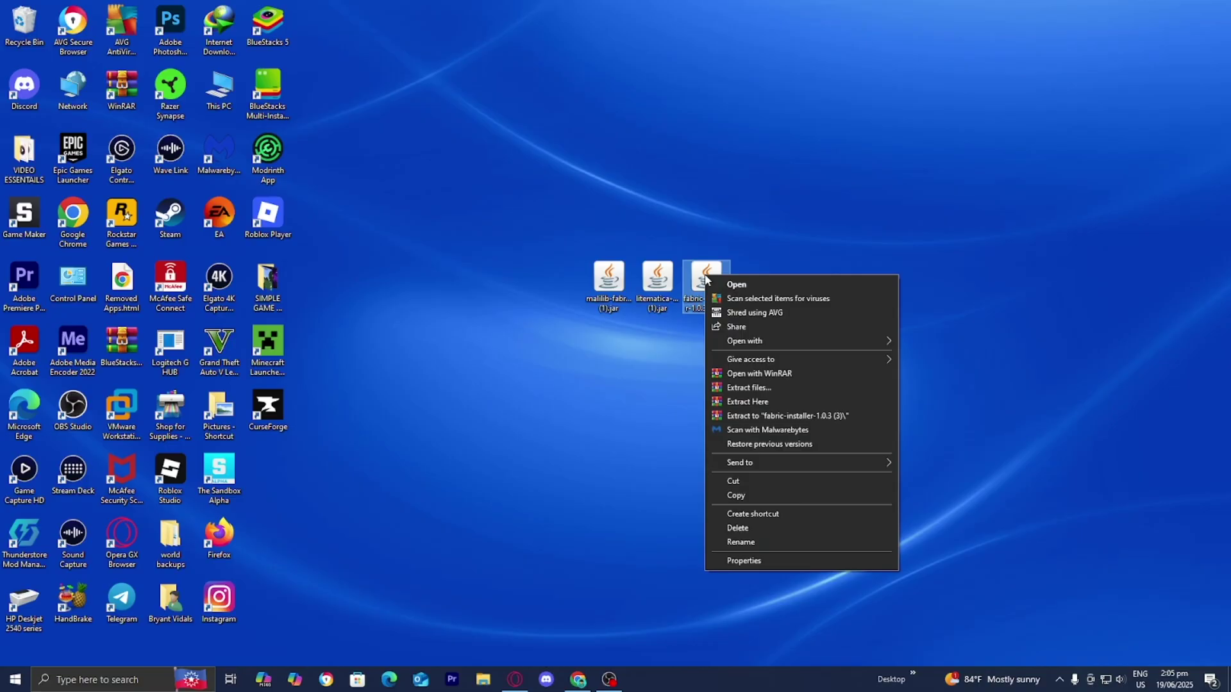
mouse_move(735, 343)
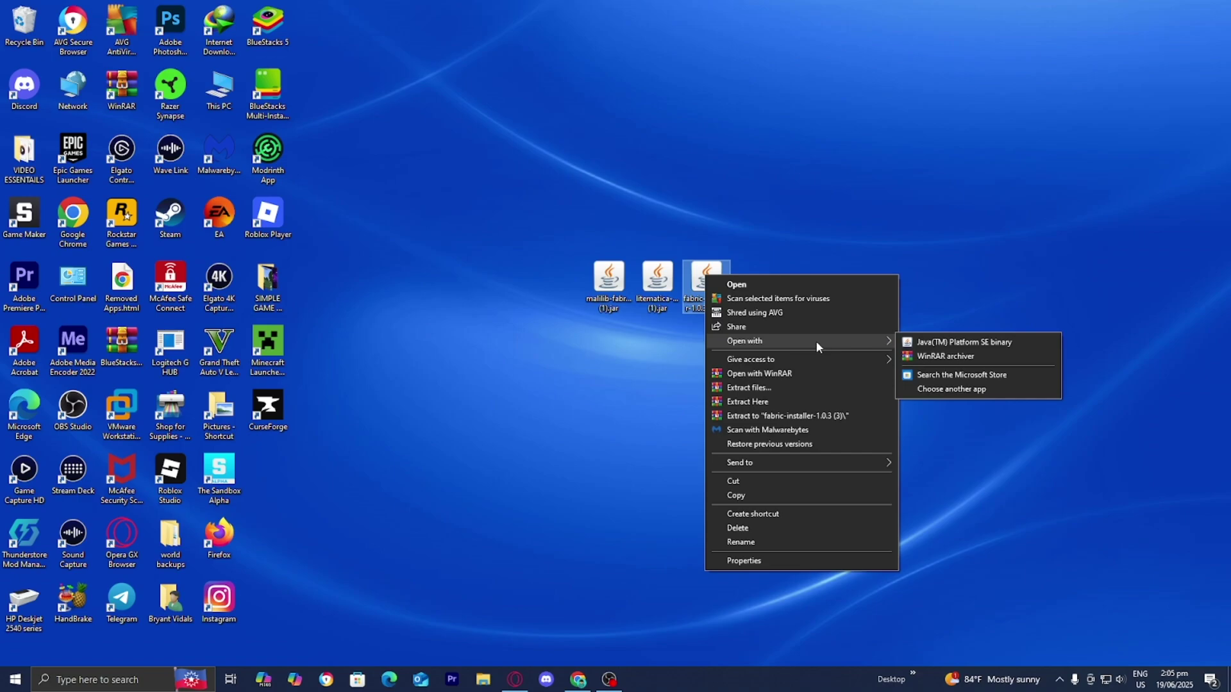
click(918, 343)
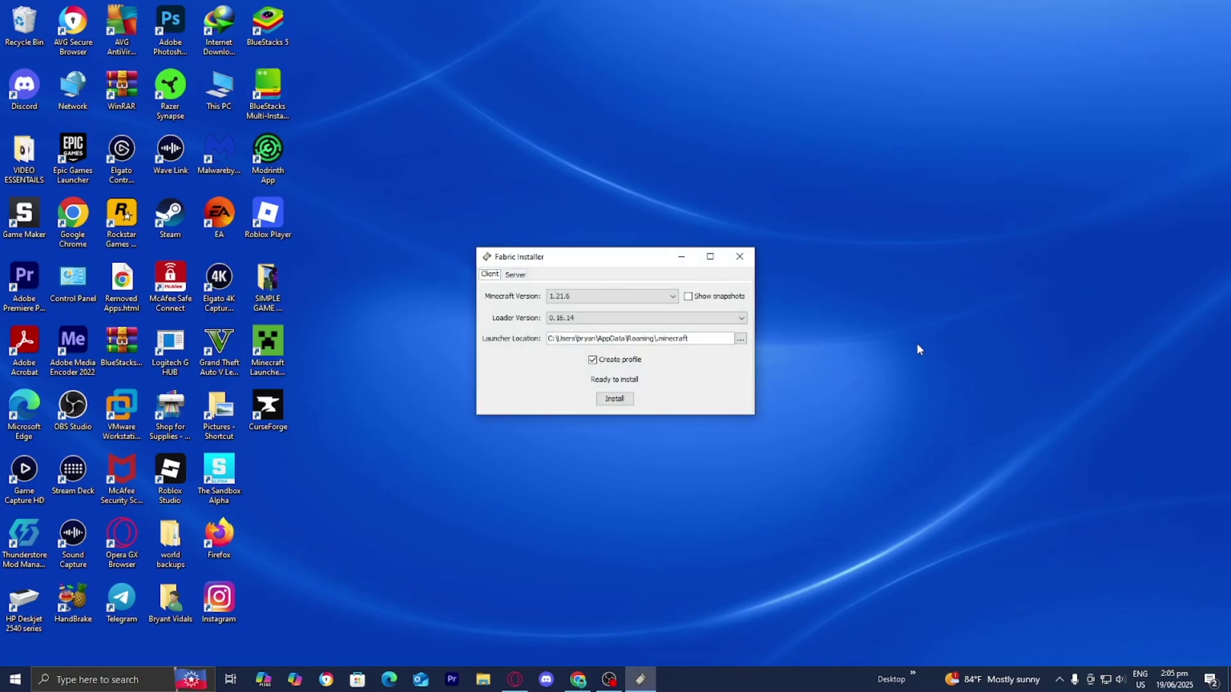
Install Fabric for Minecraft 1.21.6, dismiss the success message and close the Fabric Installer.
click(621, 295)
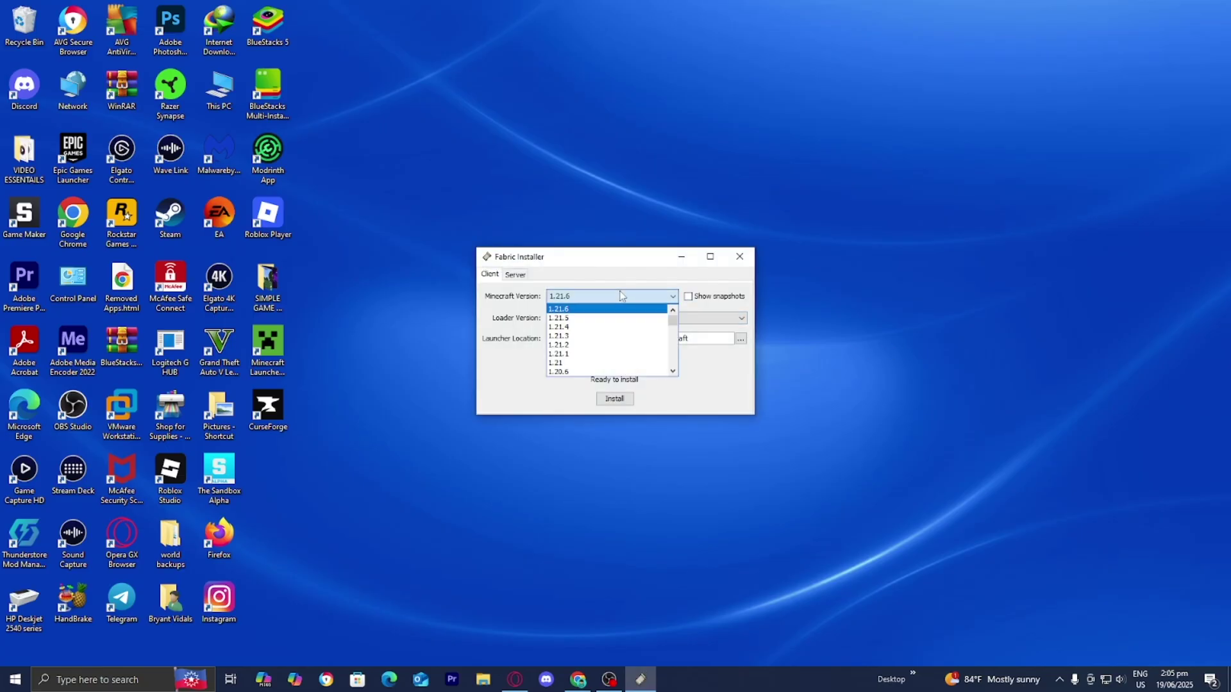
click(620, 295)
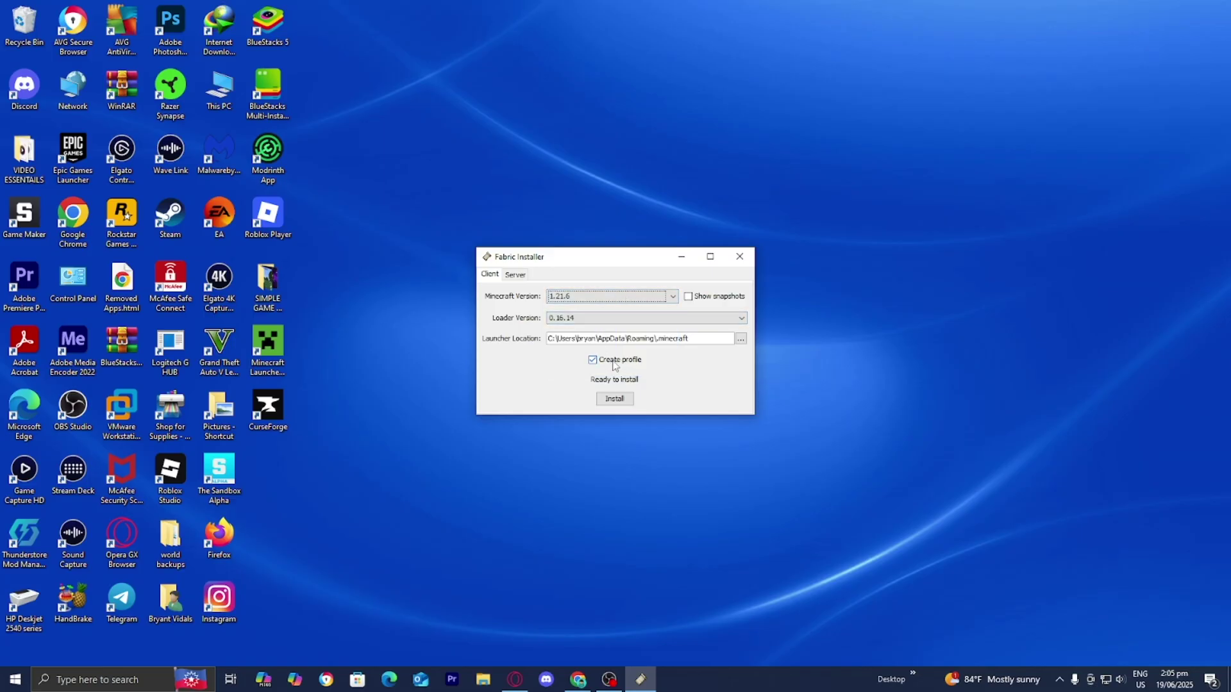
click(619, 399)
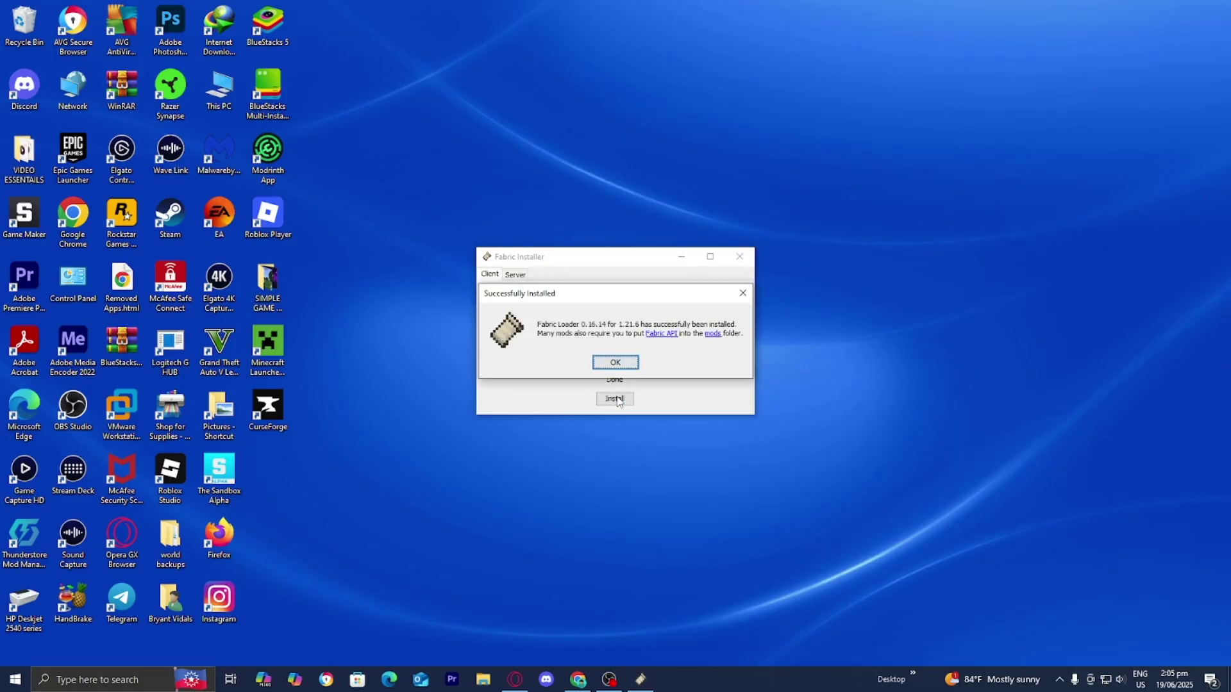
click(615, 363)
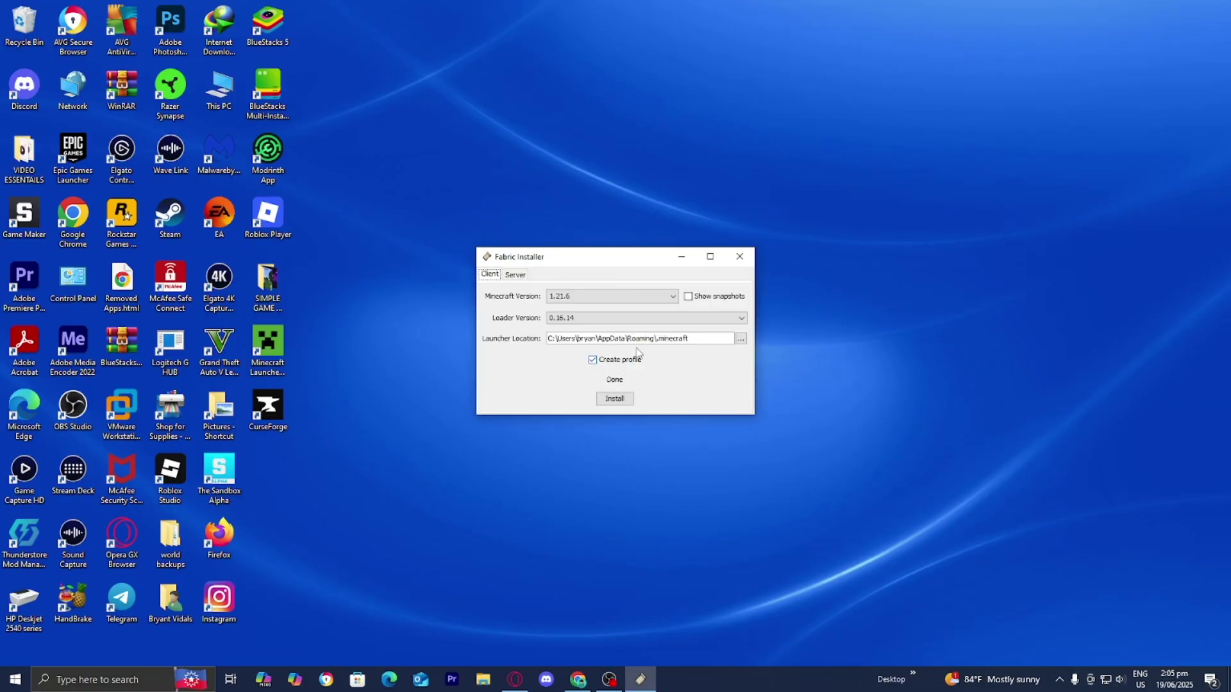
click(740, 257)
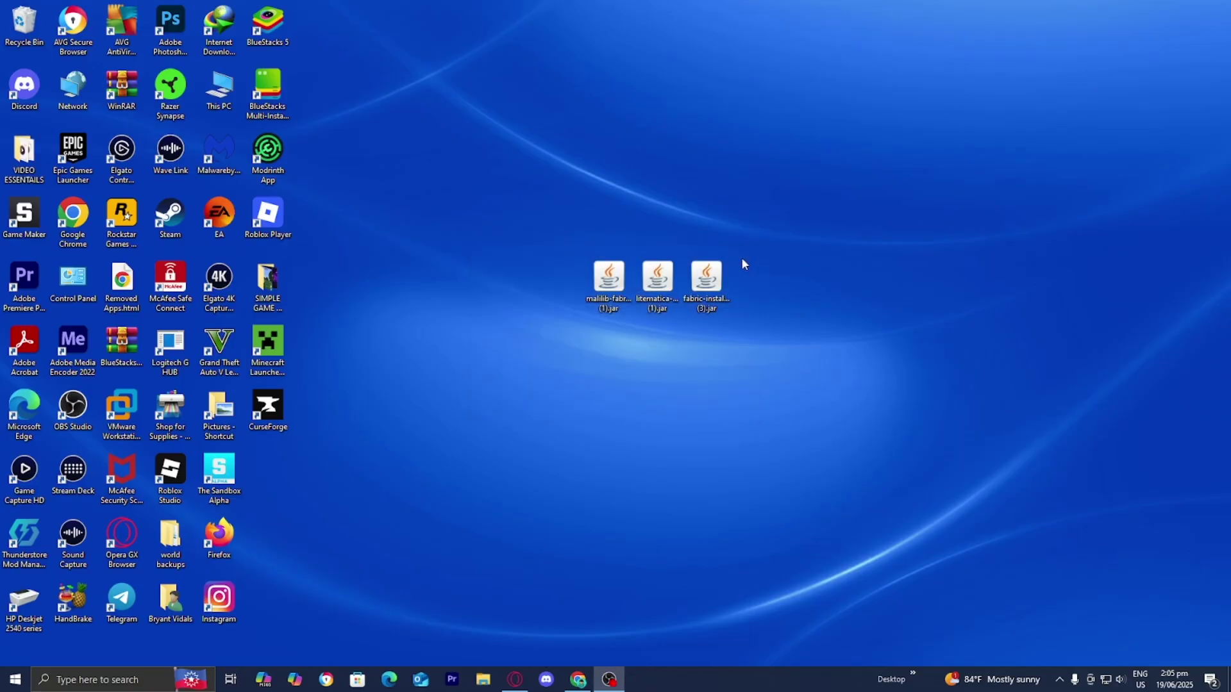
Launch the Minecraft Launcher from the desktop and view the Java Edition Installations list.
double_click(289, 339)
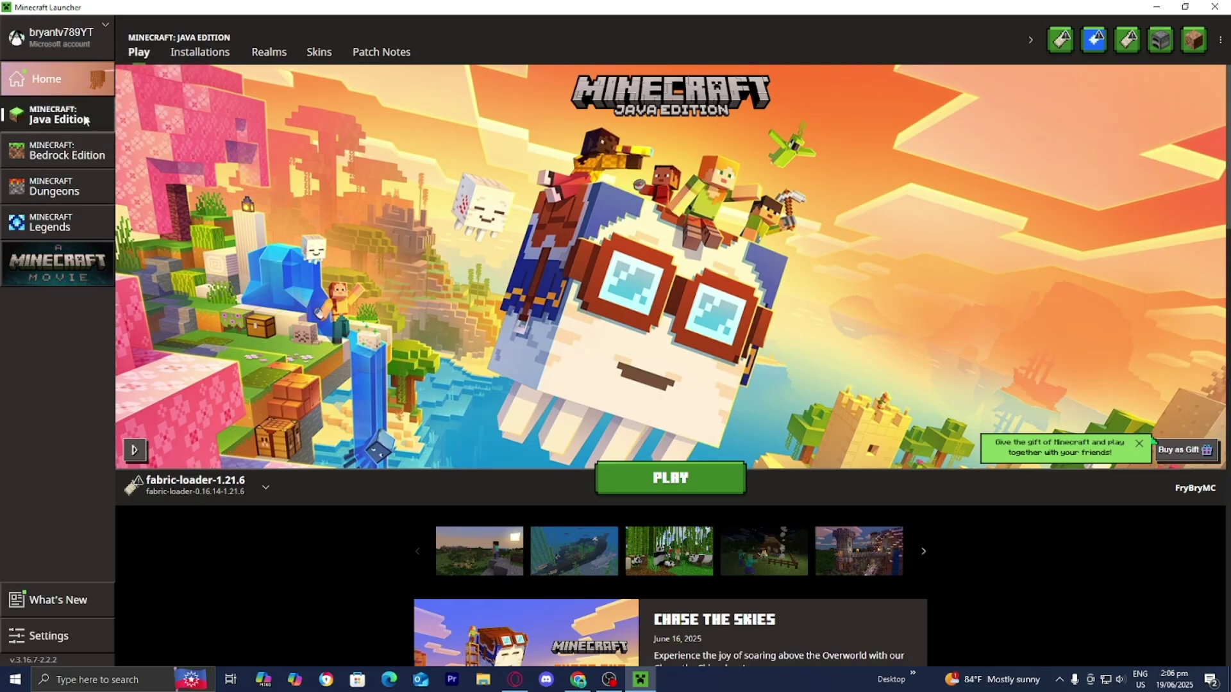
click(199, 54)
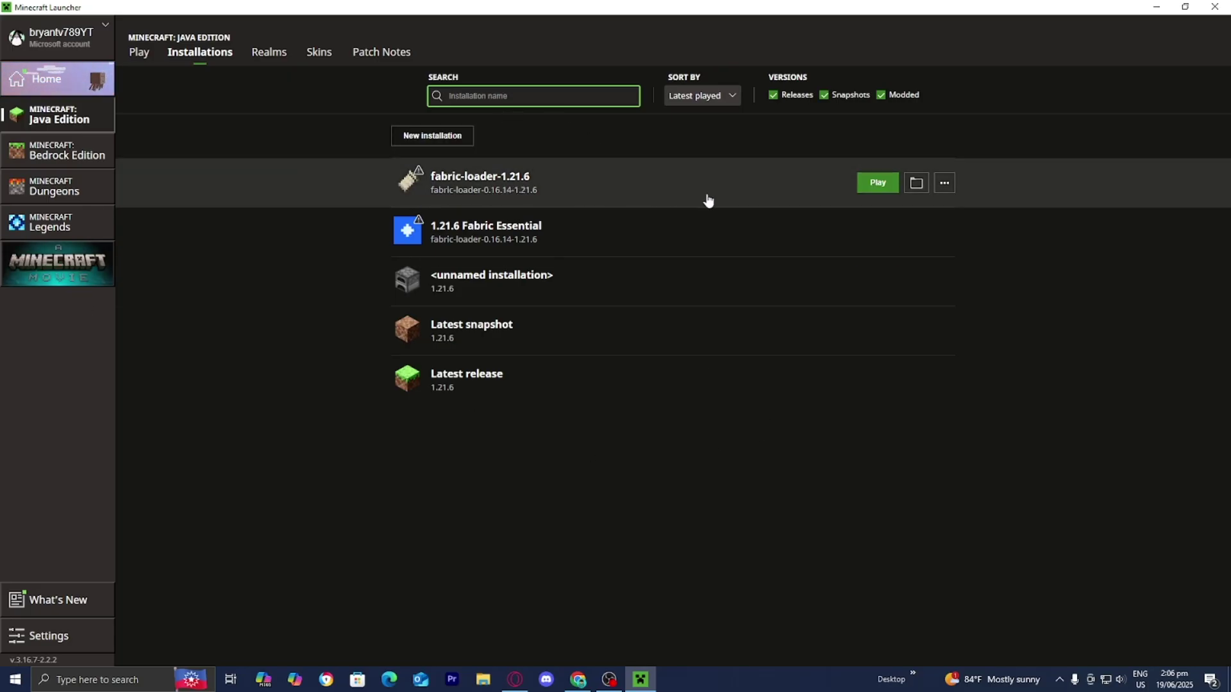
Open the fabric-loader-1.21.6 game directory and enter the empty mods folder in .minecraft.
click(907, 186)
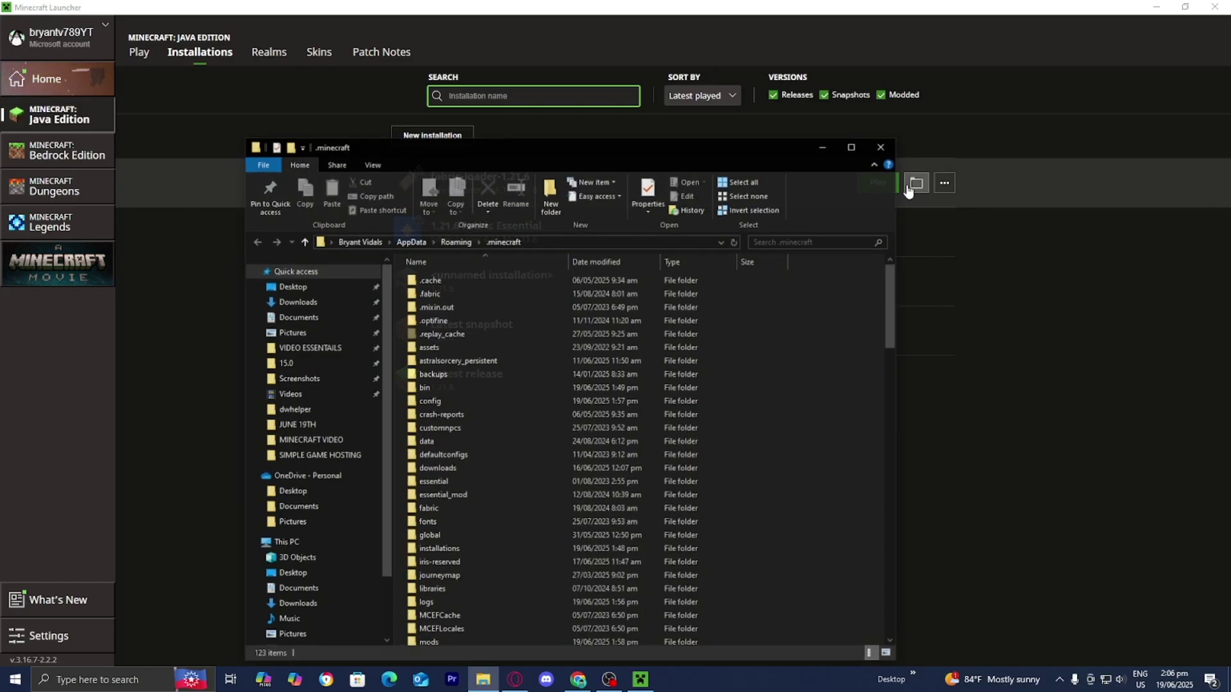
drag(765, 160, 812, 97)
scroll(690, 268, down, 4)
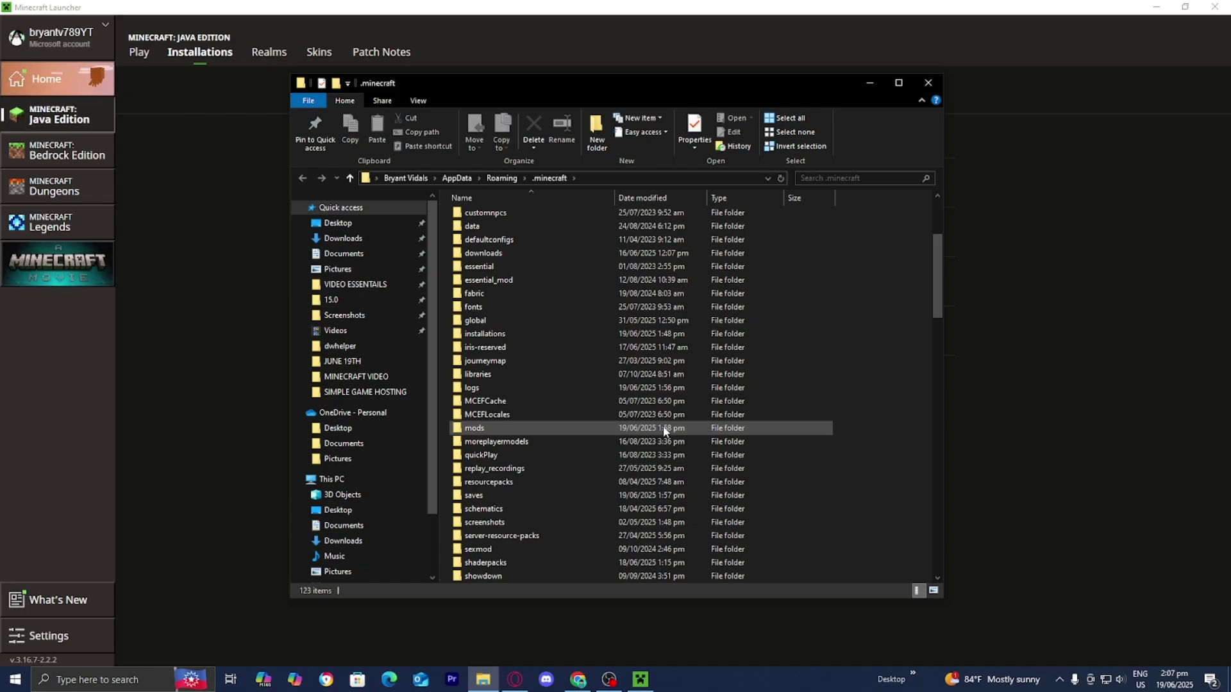
right_click(868, 343)
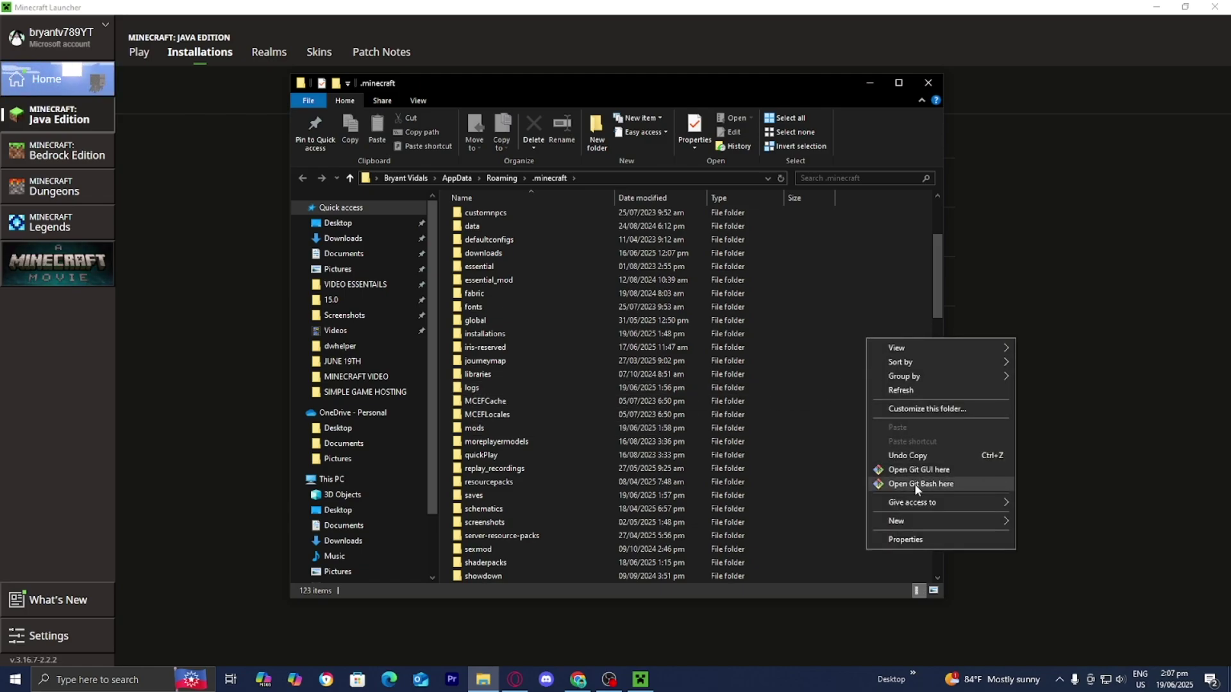
mouse_move(918, 521)
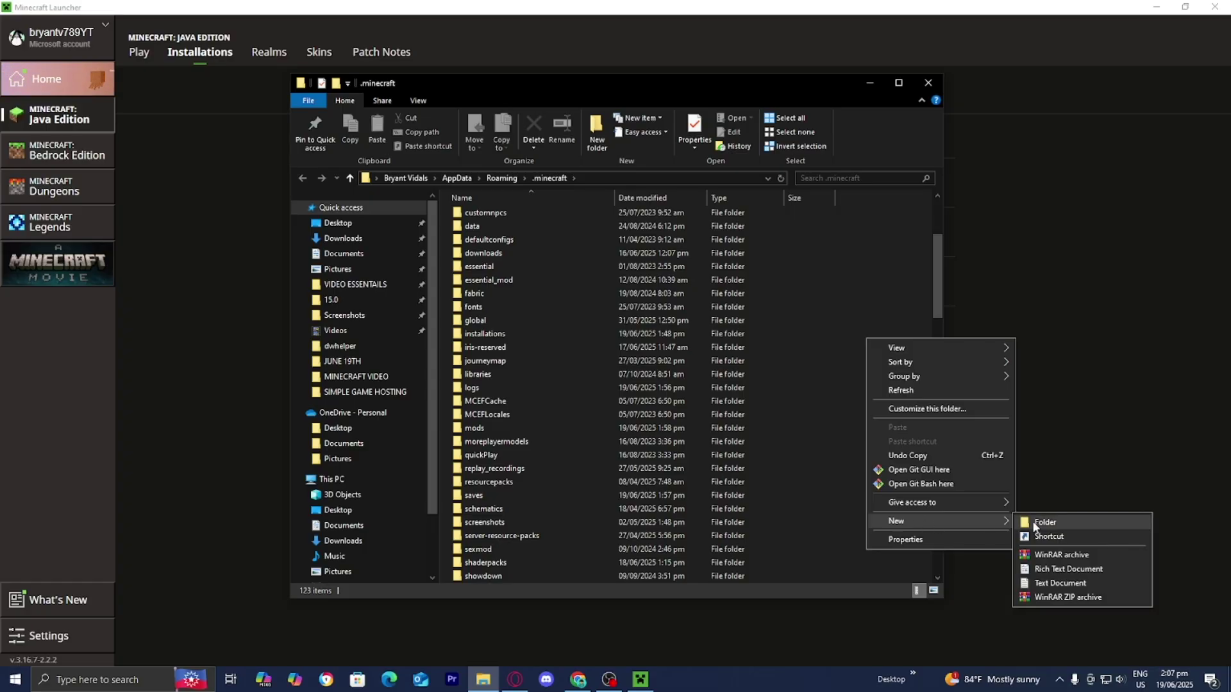
click(767, 429)
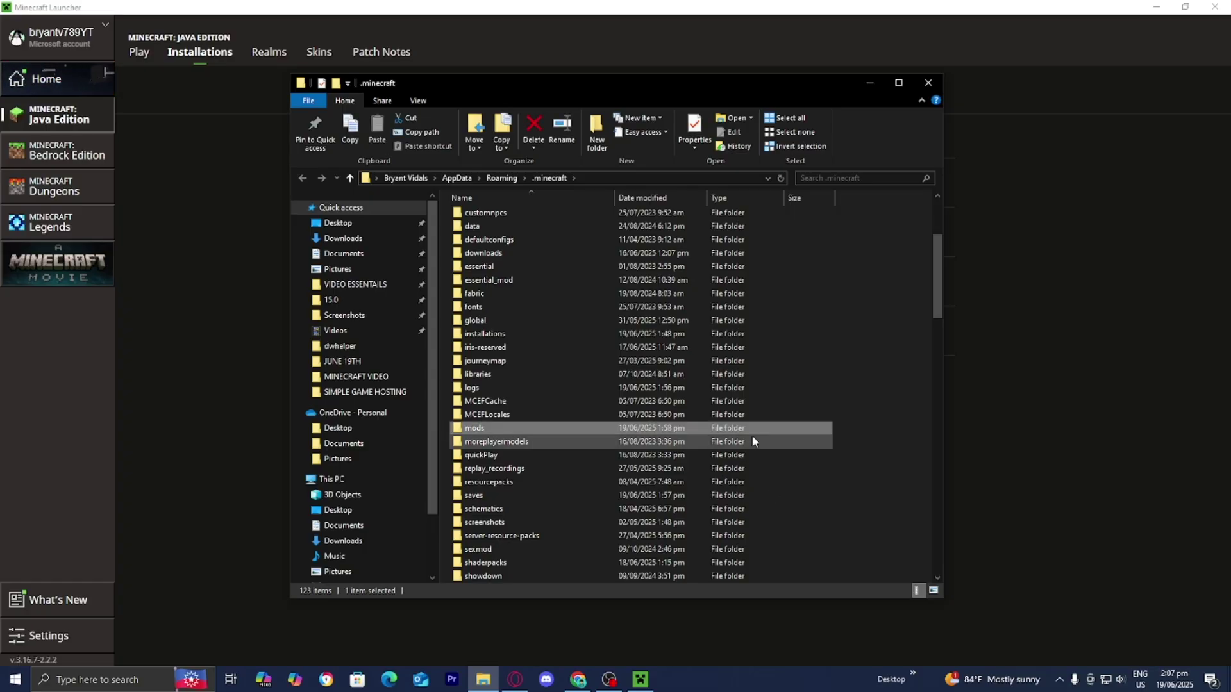
double_click(489, 432)
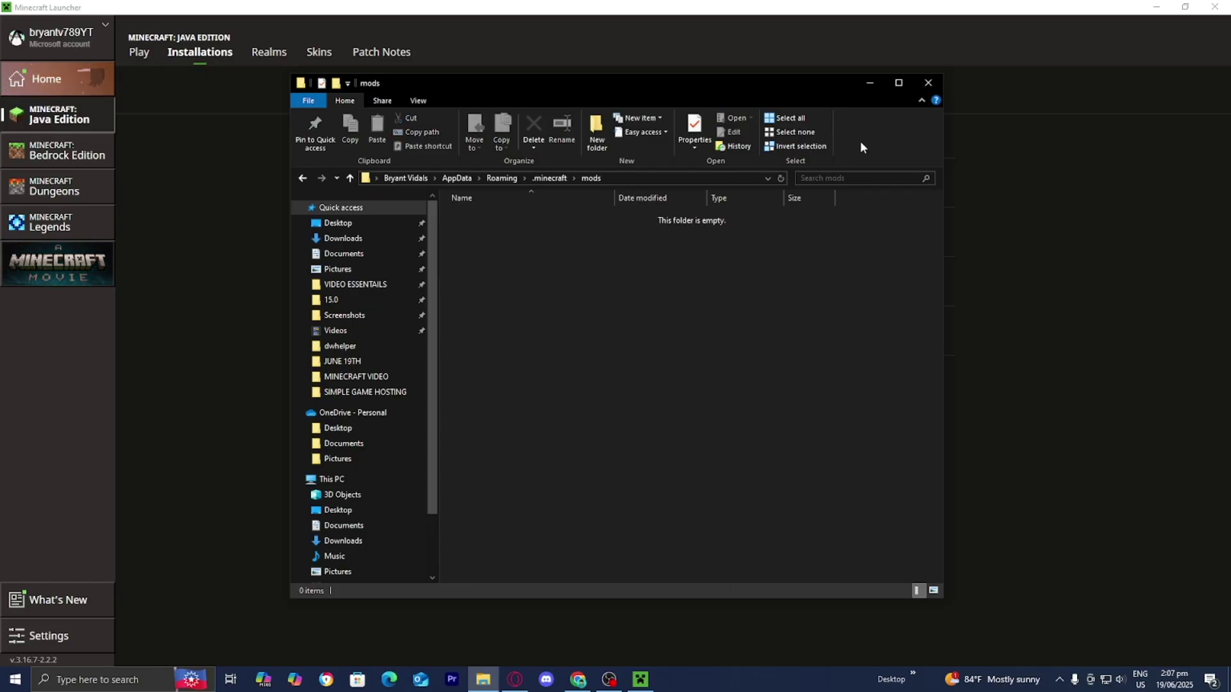
Drag the Litematica and MaLiLib jars from the desktop into the mods folder, then close it.
click(1156, 7)
drag(746, 97, 580, 329)
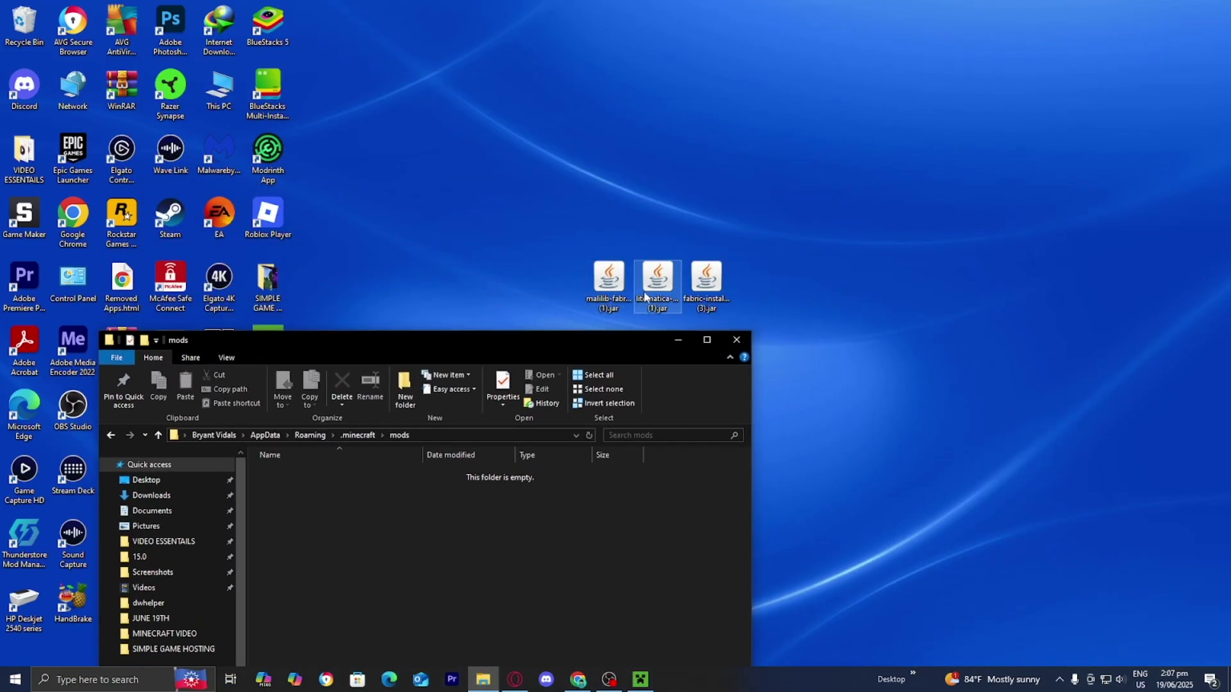
drag(645, 296, 580, 507)
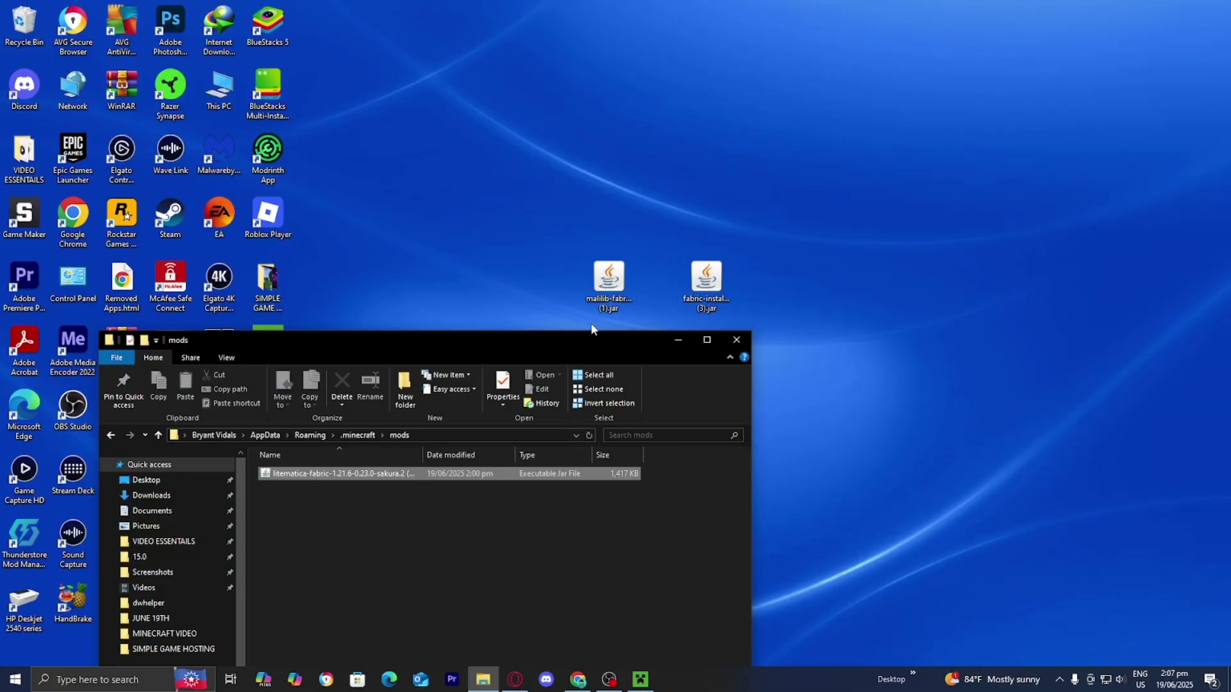
drag(597, 282, 513, 507)
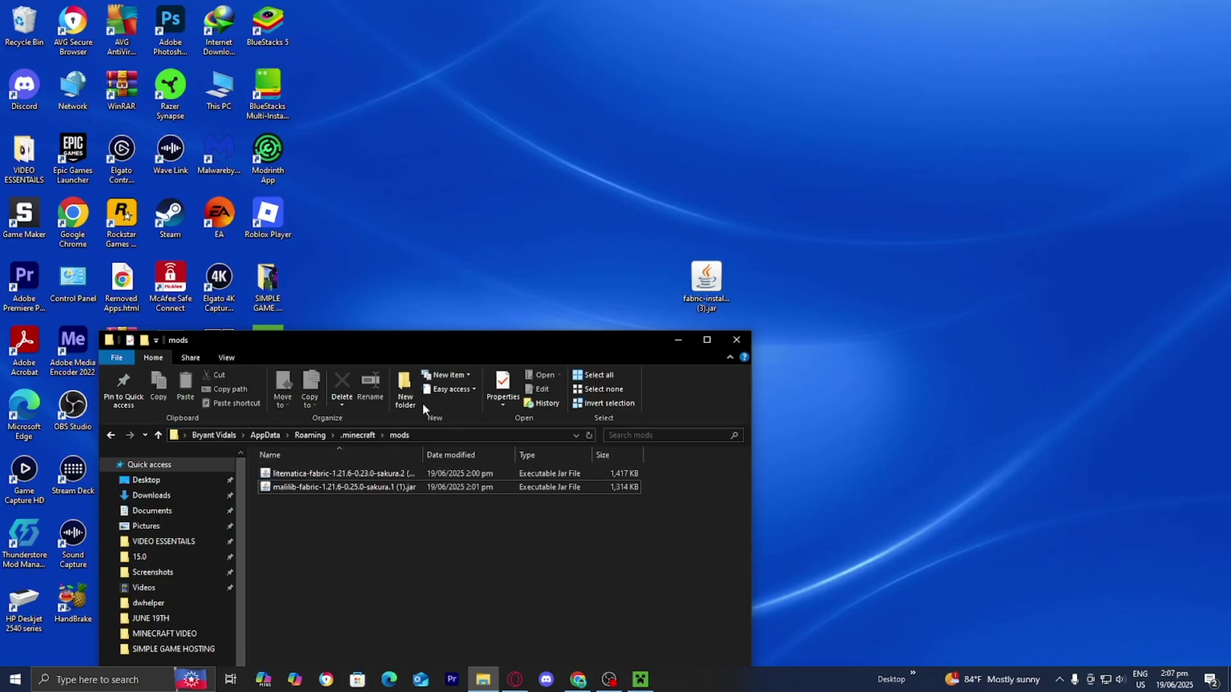
click(735, 340)
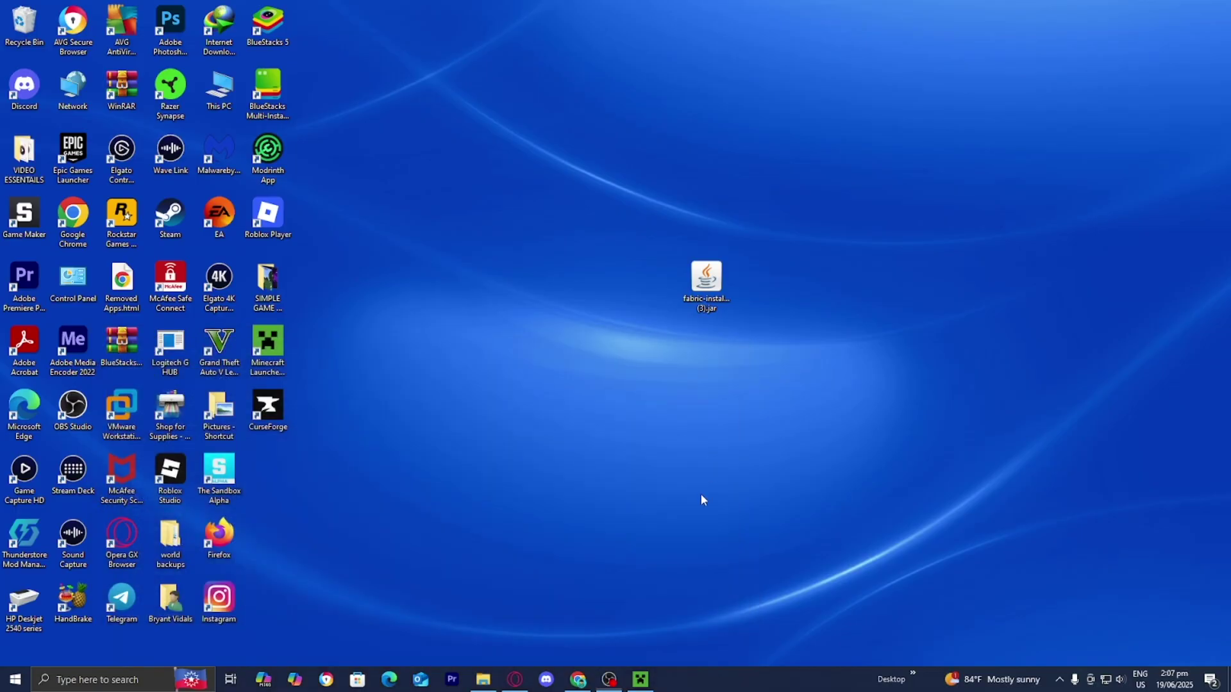
Select the fabric-loader-1.21.6 installation on the launcher's Play page and launch Minecraft 1.21.6.
click(640, 679)
click(138, 52)
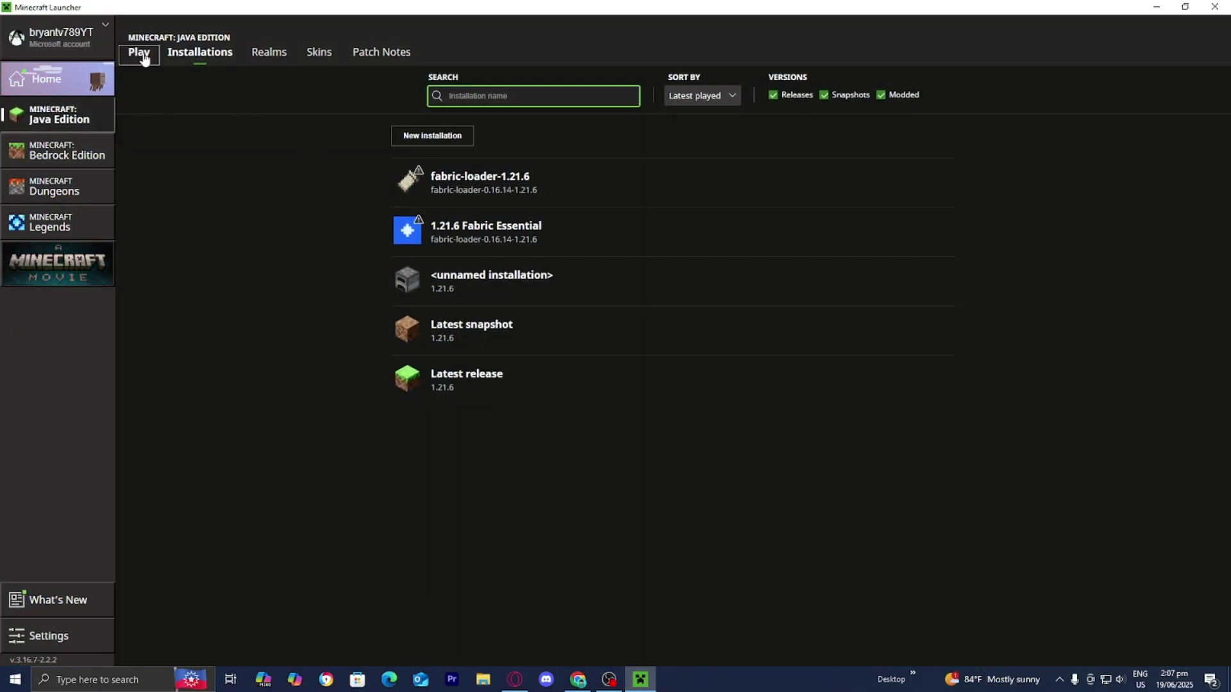
click(205, 485)
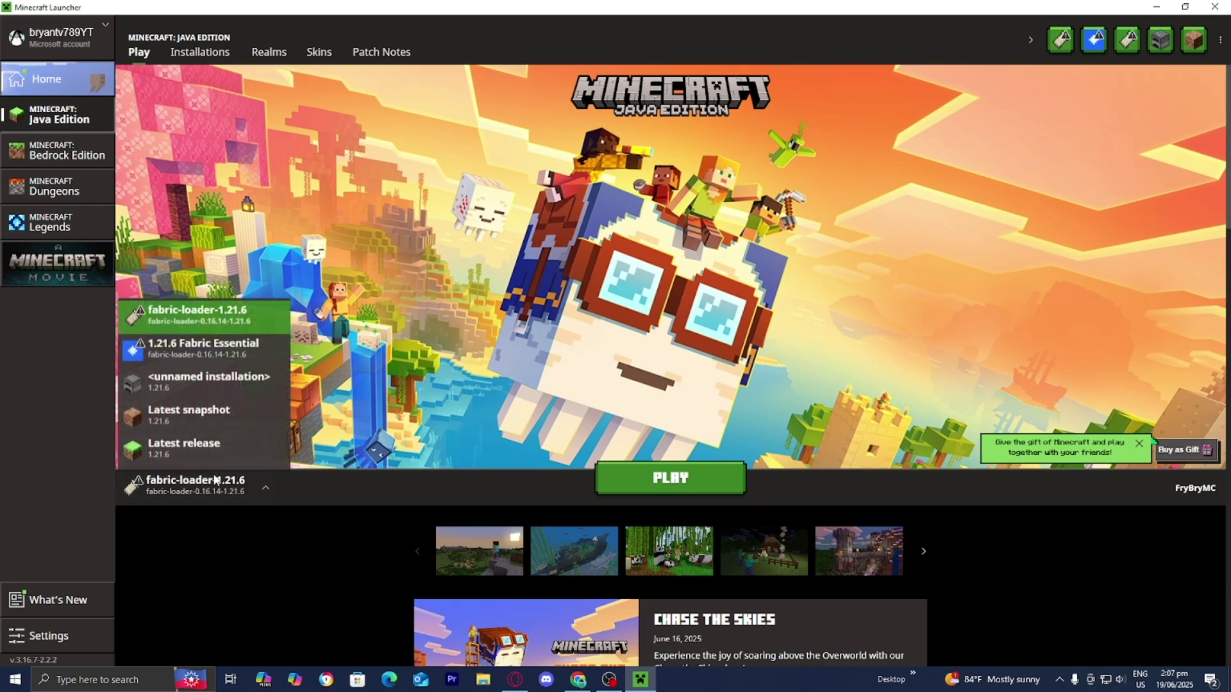
click(214, 328)
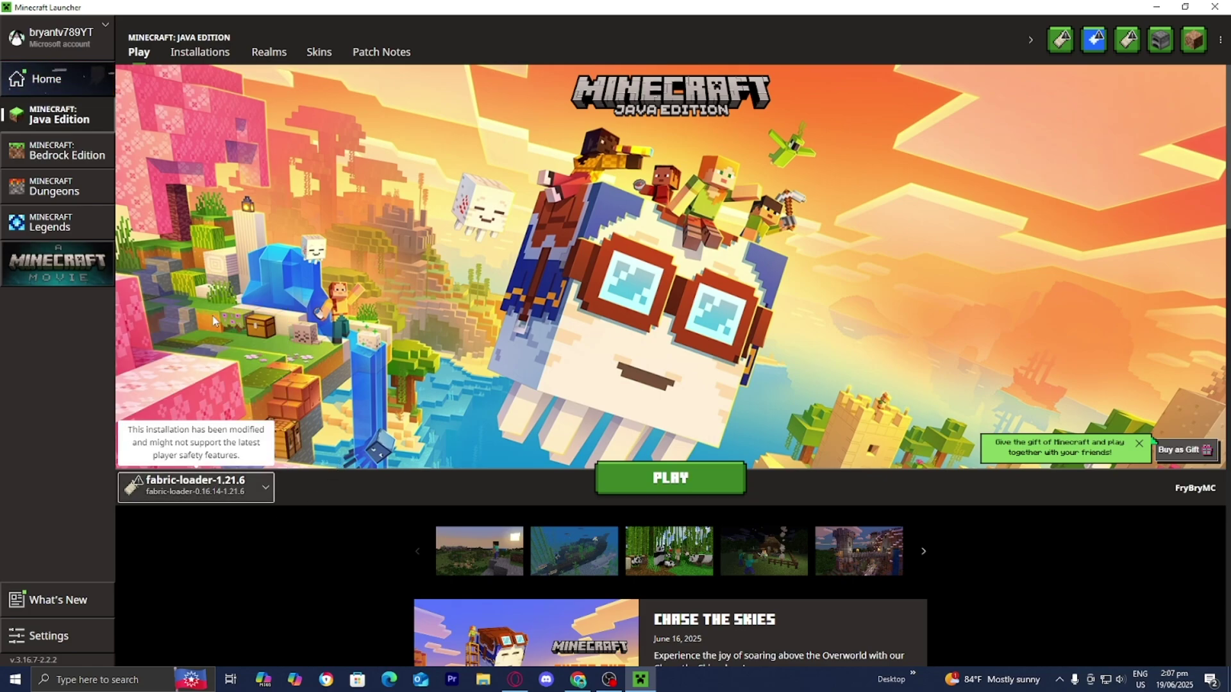
click(648, 467)
click(648, 465)
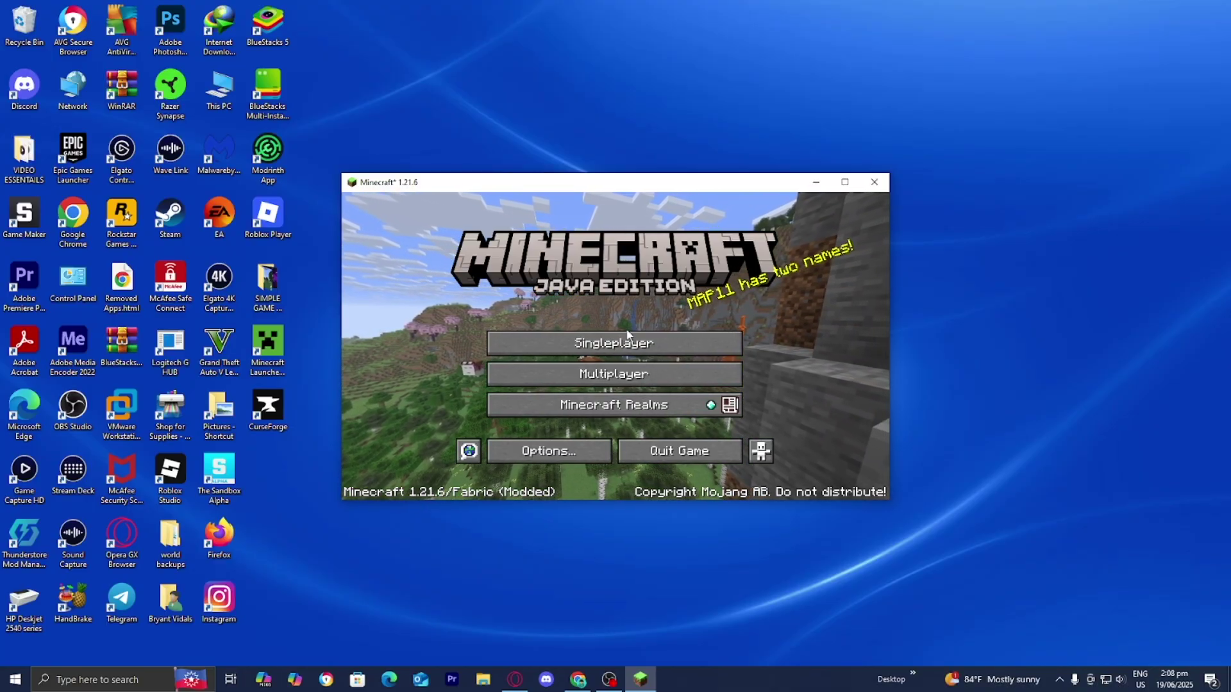
Load the latest Singleplayer New World and walk into the oak forest holding the Stick.
click(611, 346)
click(513, 279)
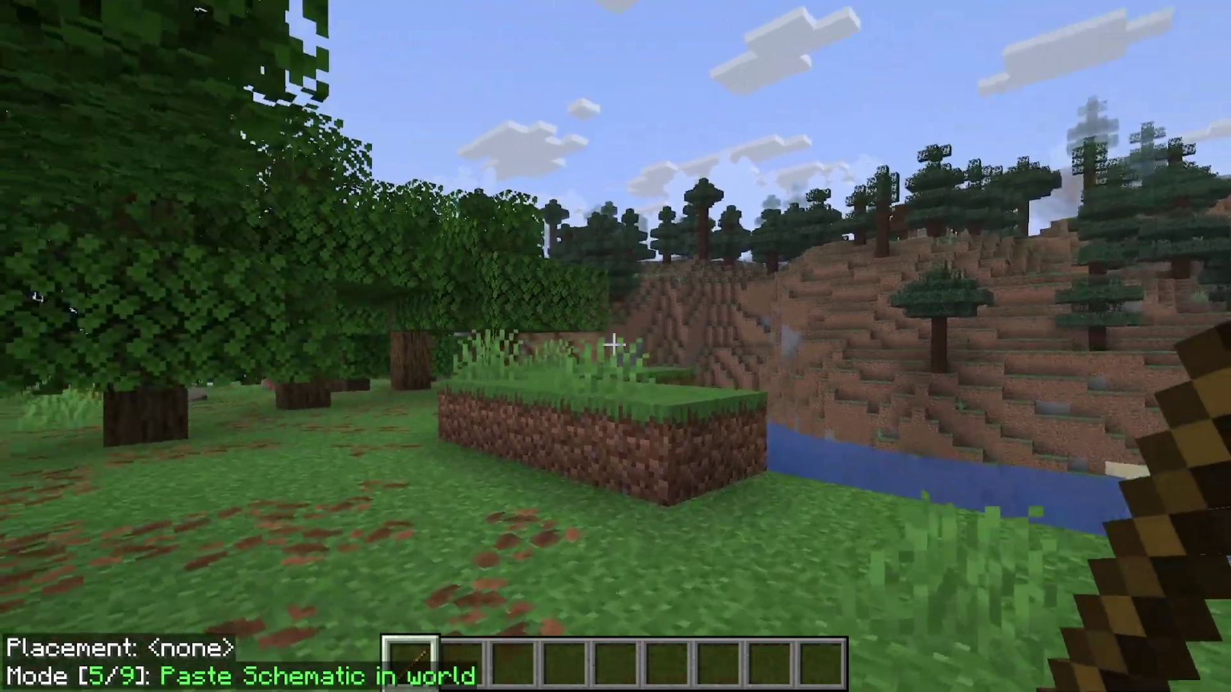
key(w)
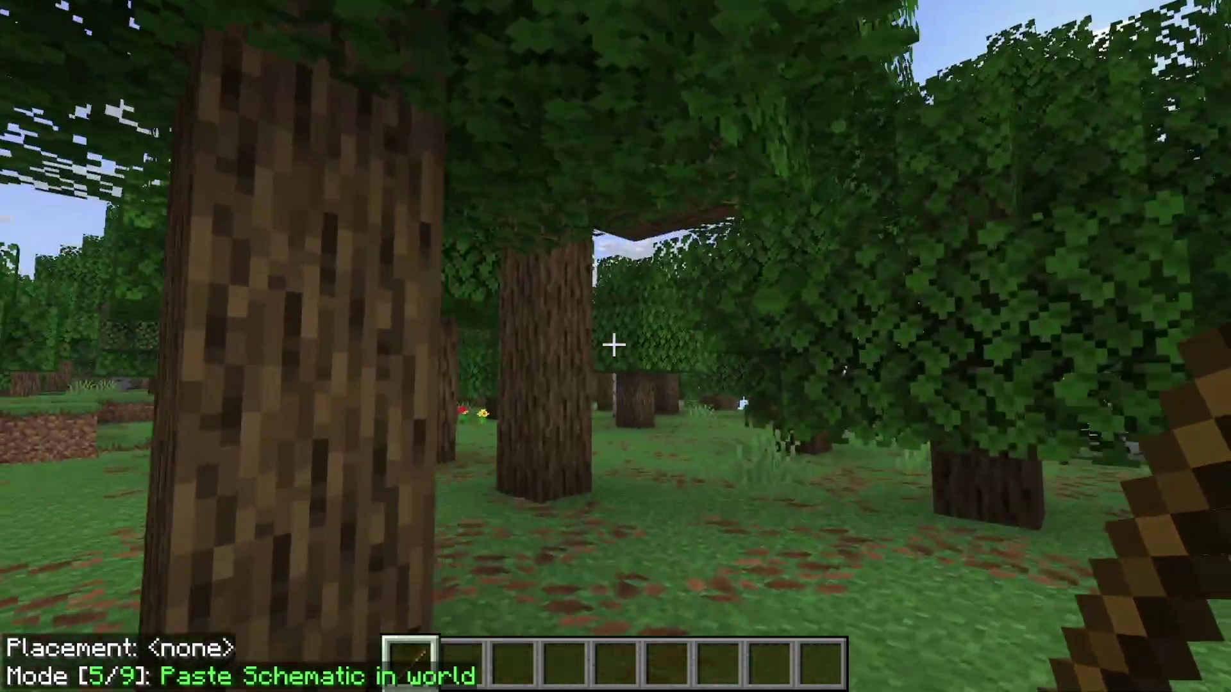
key(2)
key(1)
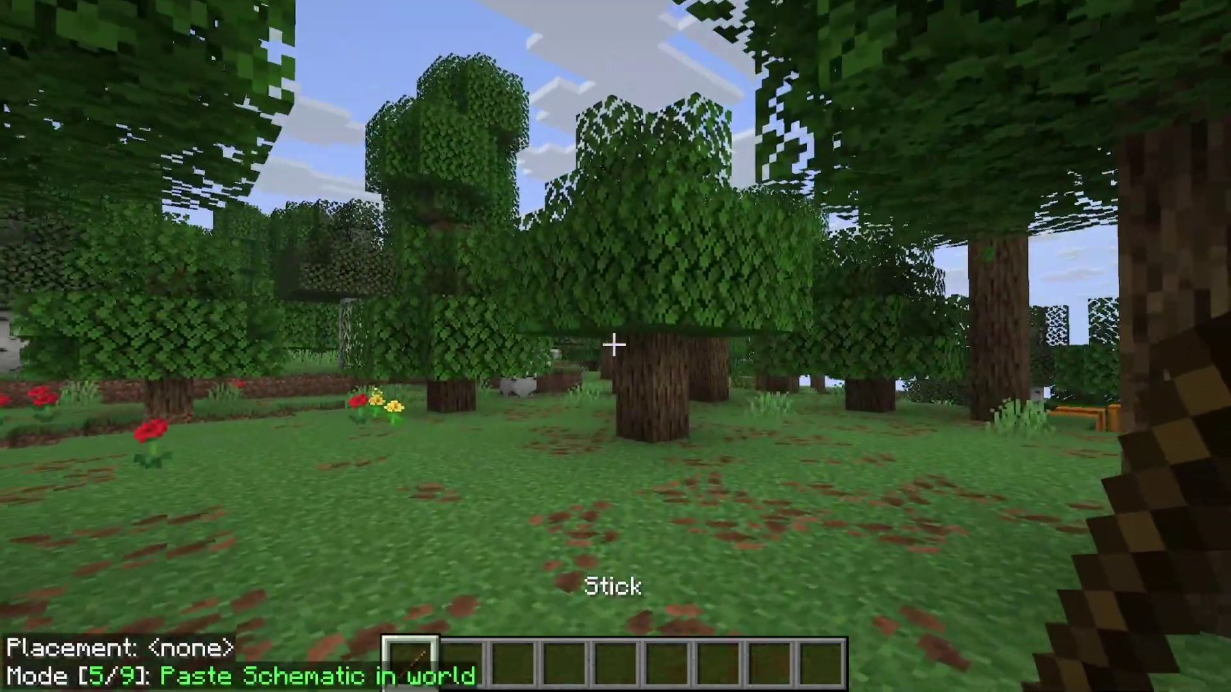
key(w)
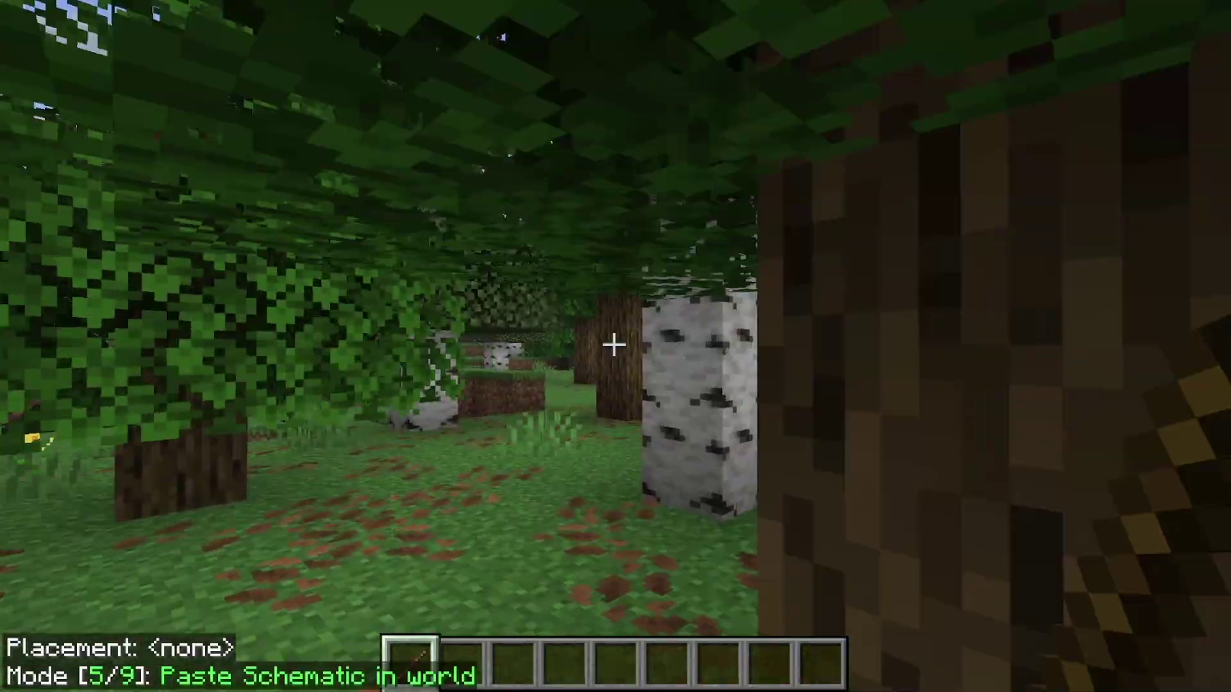
key(w)
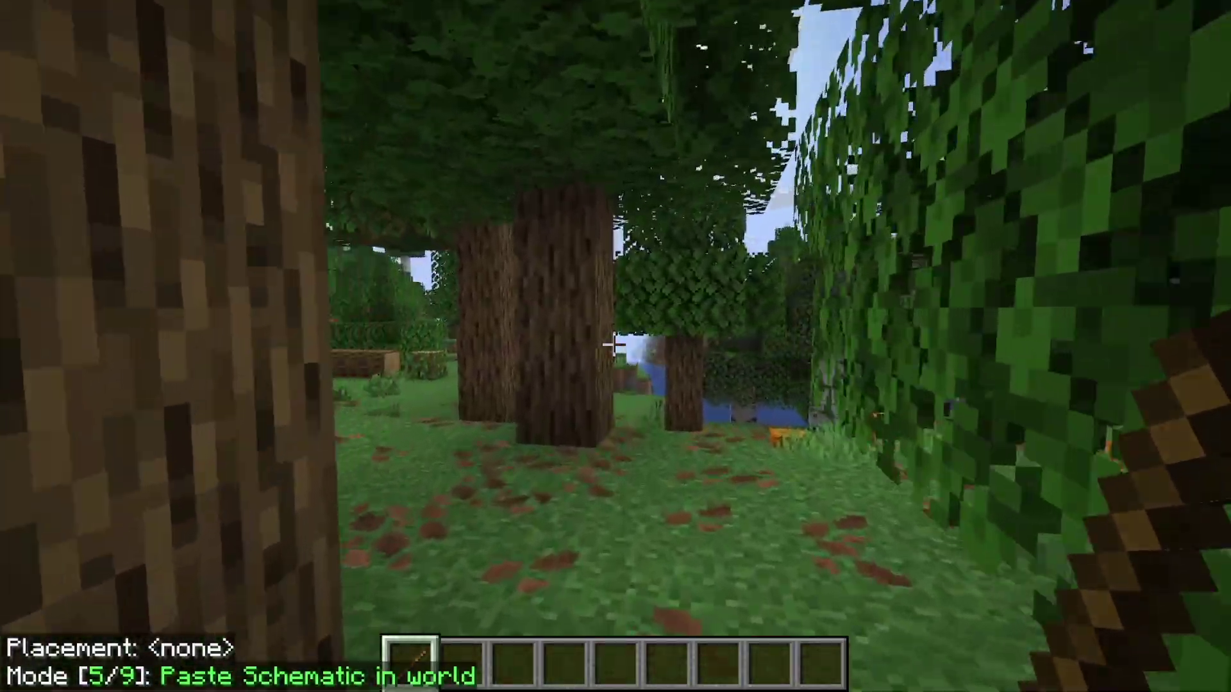